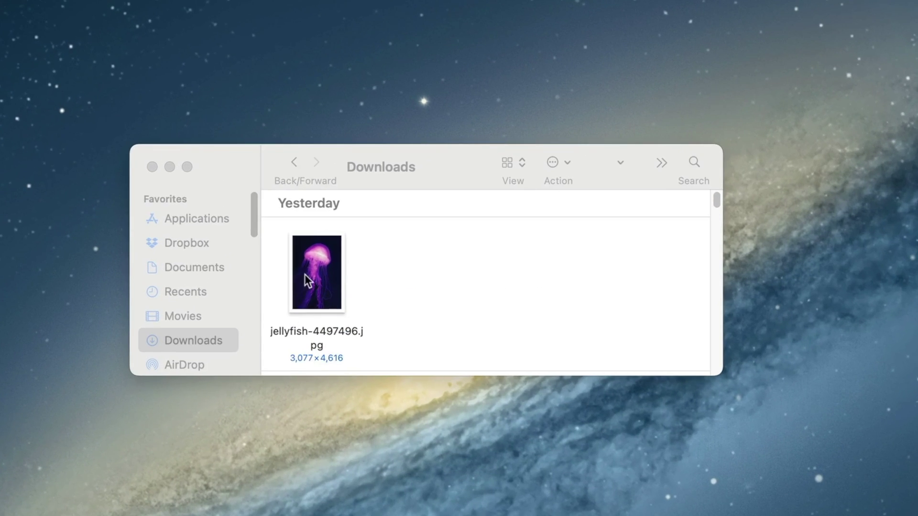
- Open jellyfish-4497496.jpg from the Downloads folder in Pixelmator Pro
right_click(312, 271)
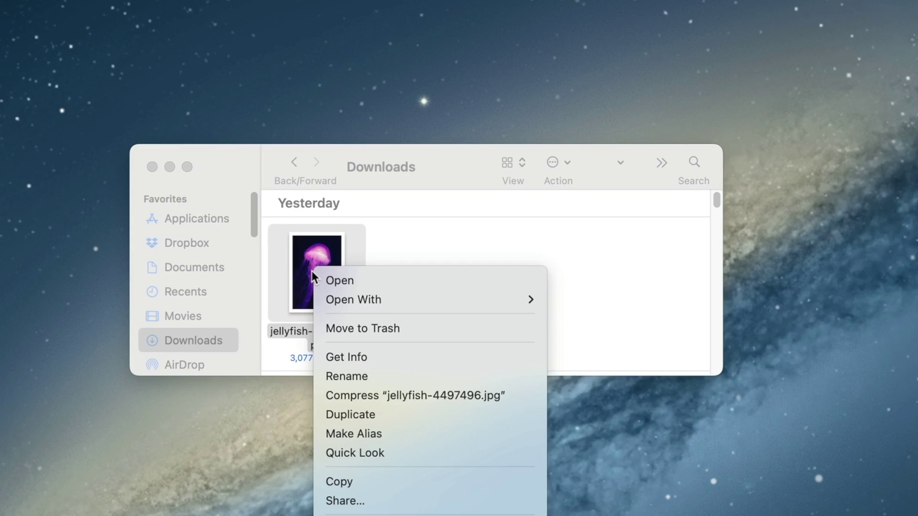
mouse_move(337, 304)
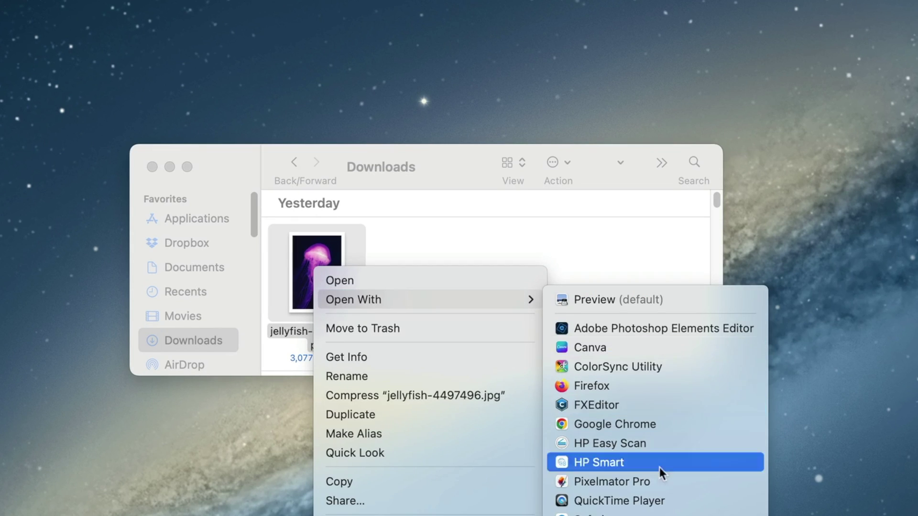
click(659, 482)
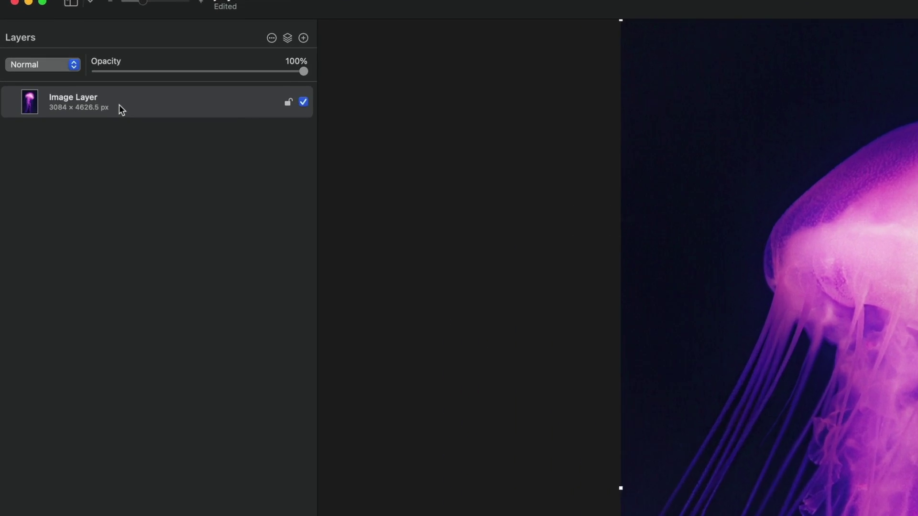
- Duplicate the jellyfish image layer and remove the background from the copy
right_click(64, 76)
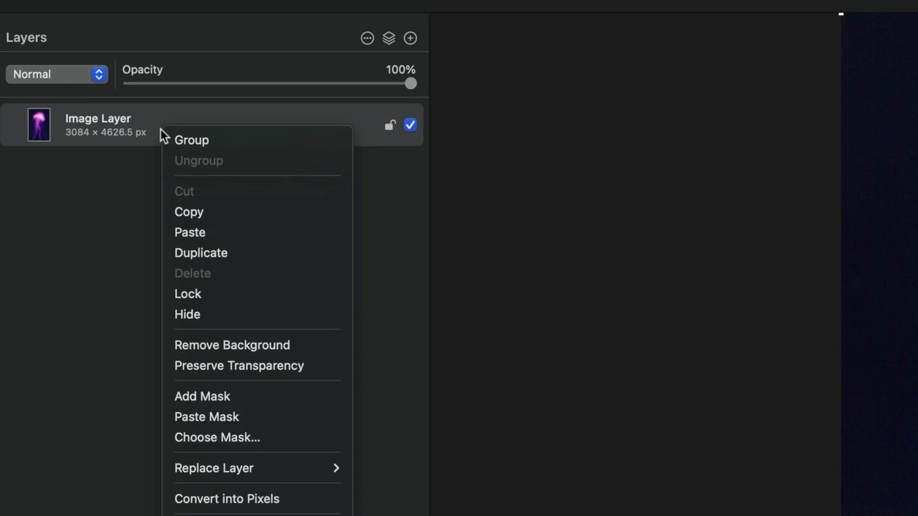
click(205, 252)
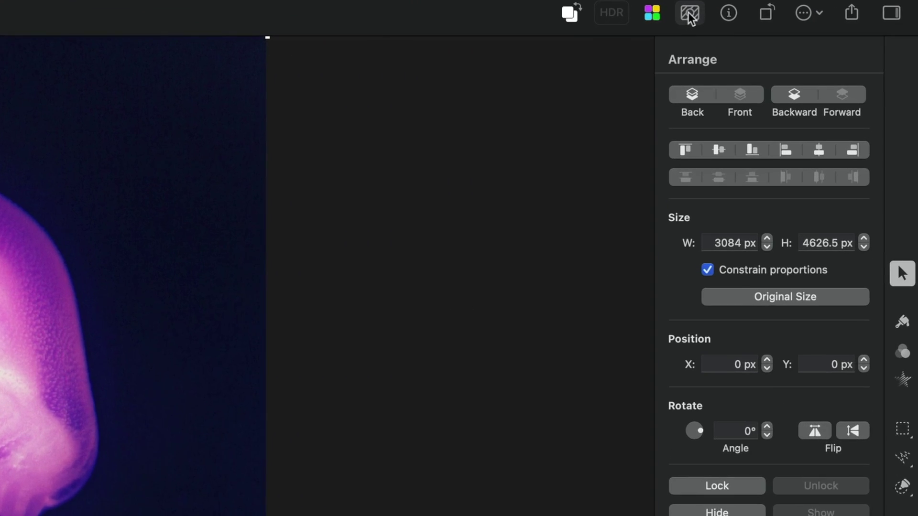
click(694, 14)
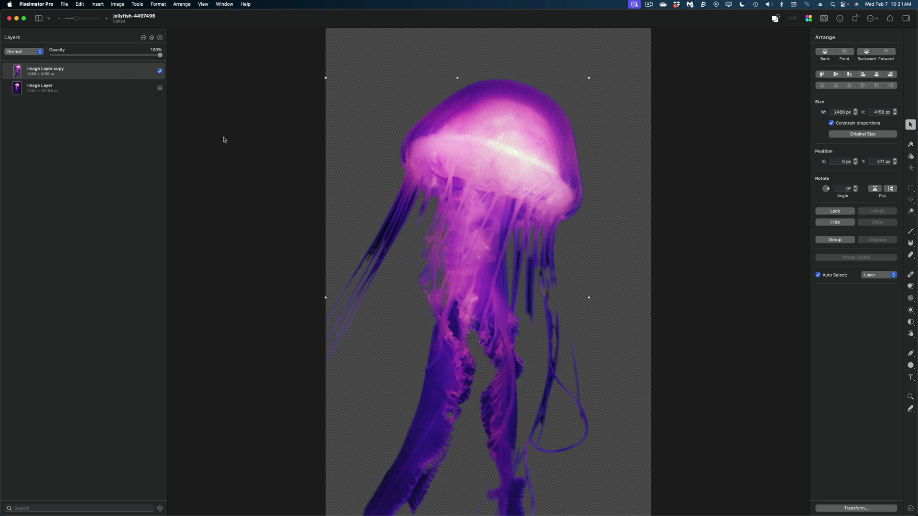
- Duplicate the background-free jellyfish layer, hide Image Layer copy and select the new duplicate above it
right_click(120, 75)
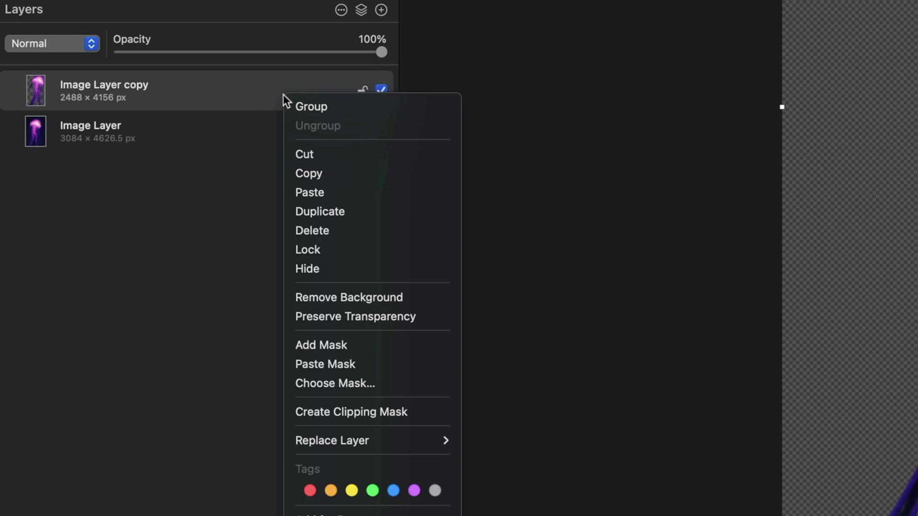
click(313, 211)
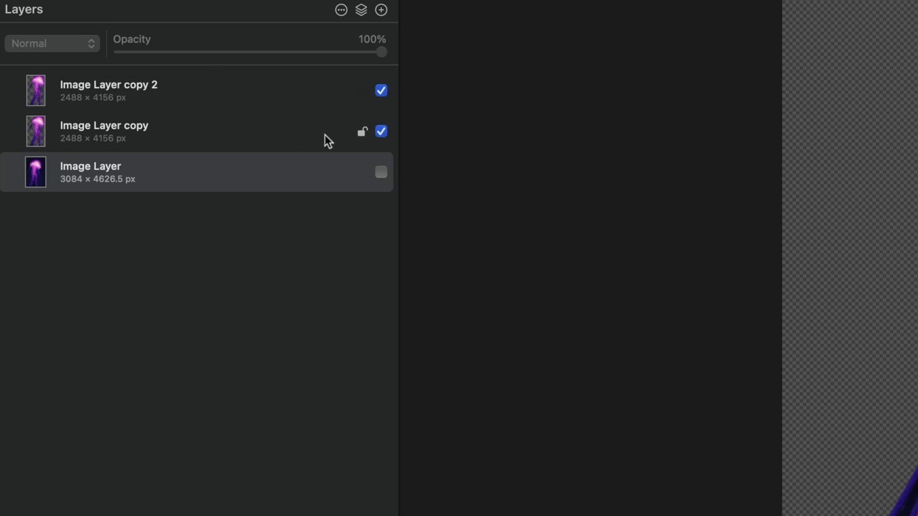
click(381, 133)
click(219, 103)
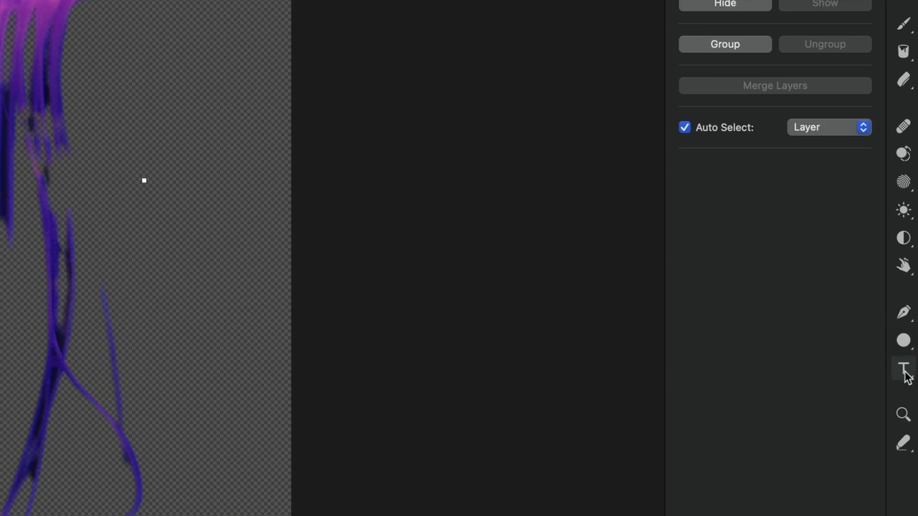
- Add the white text "jelly" in aaaiight! fat at 473 px over the jellyfish's bell and convert it into a shape
click(911, 377)
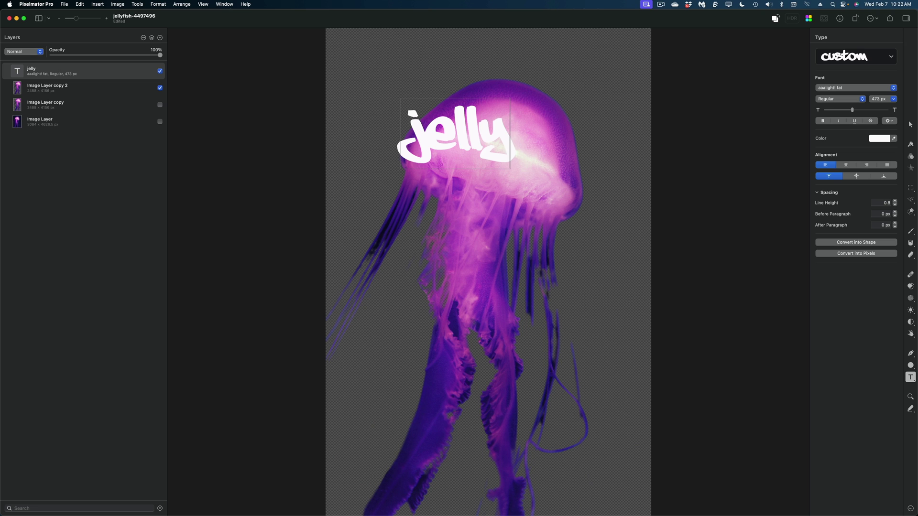
double_click(95, 70)
key(Return)
right_click(303, 100)
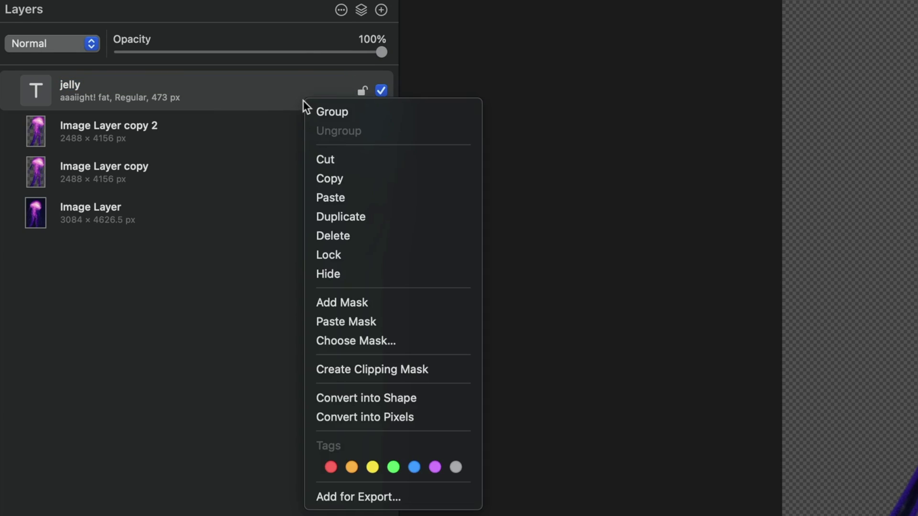
click(339, 399)
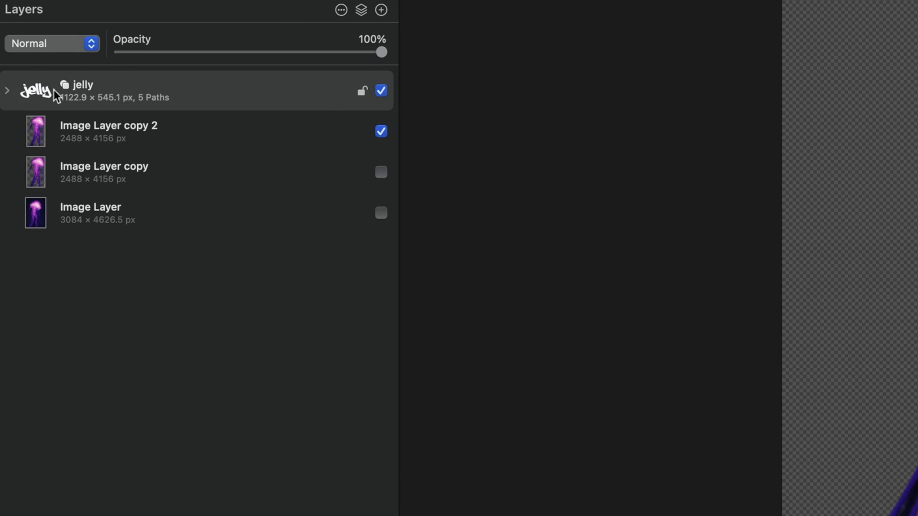
- Expand the jelly shape layer into its letter paths and hide the e, both l's and the y
click(8, 91)
click(119, 138)
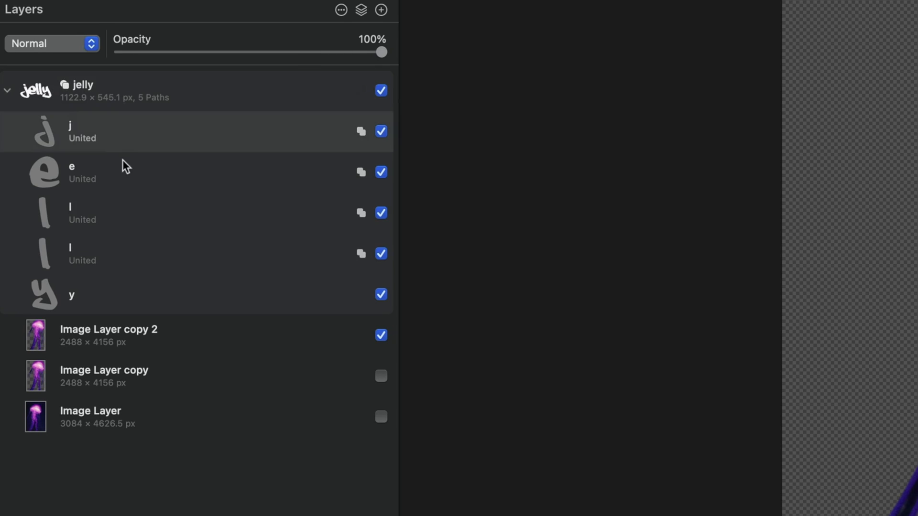
click(122, 170)
click(119, 213)
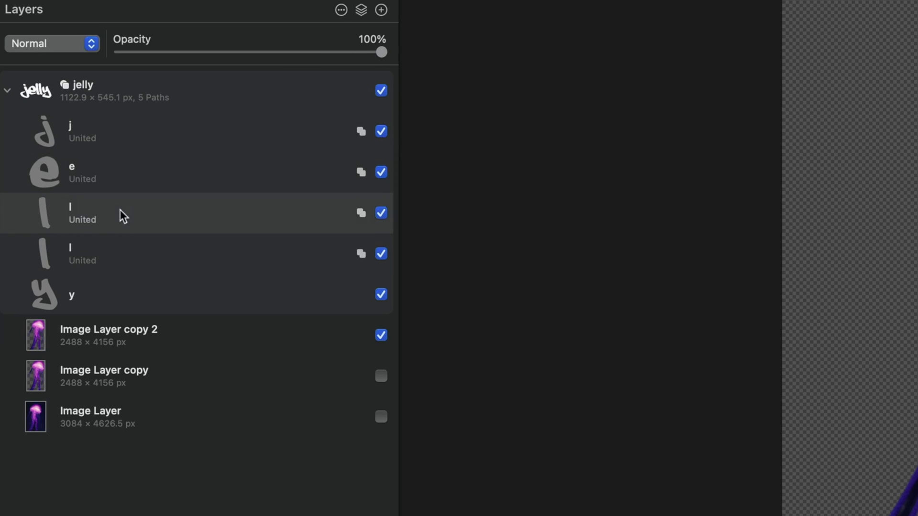
click(122, 247)
click(132, 298)
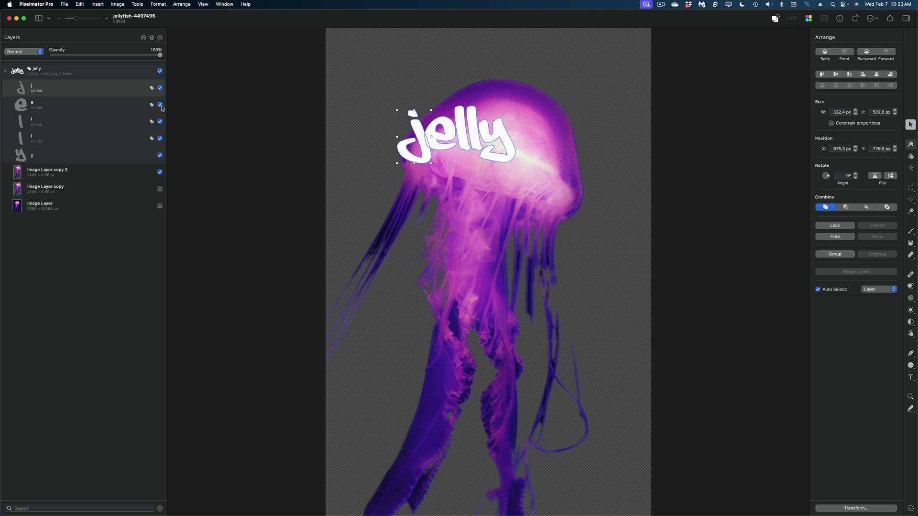
click(381, 172)
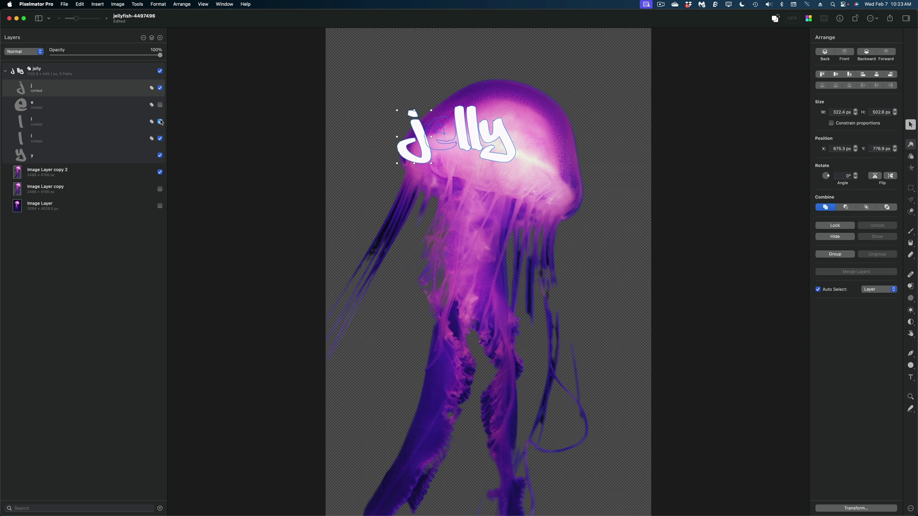
click(161, 122)
click(160, 138)
click(160, 155)
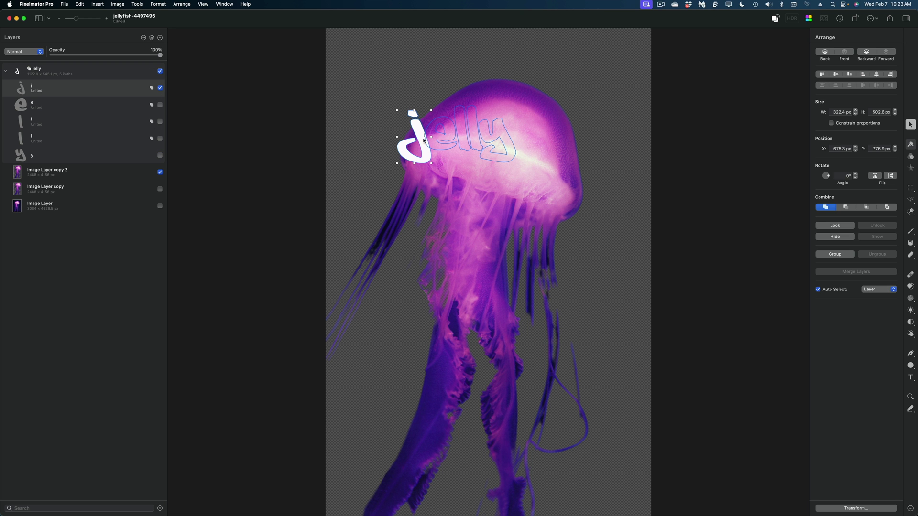
- Enlarge, rotate and position the j against the bell's left side, about 535 × 756 px at 331.2°
drag(411, 158, 424, 161)
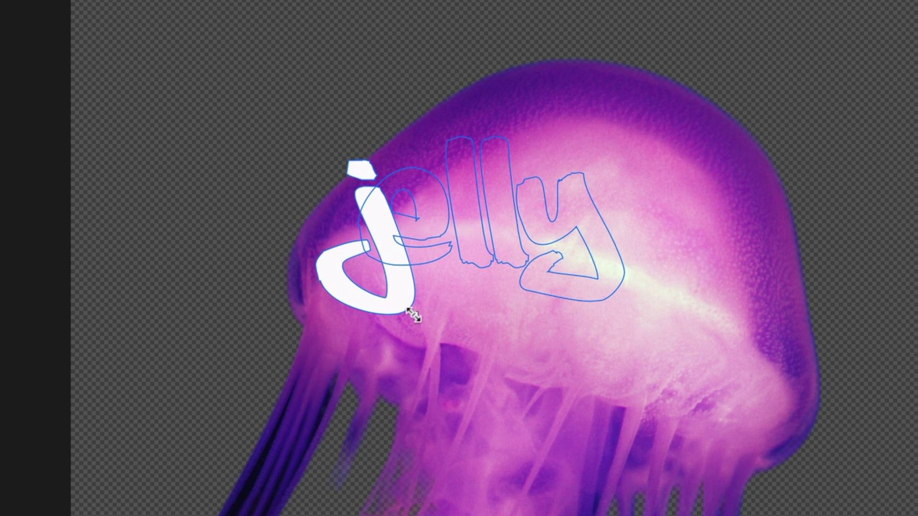
drag(409, 312, 371, 319)
drag(406, 158, 416, 143)
drag(329, 200, 317, 199)
drag(371, 329, 391, 340)
- Show, stretch and arrange the remaining letters across the bell, making the word about 1910 × 1301 px overall
drag(374, 205, 423, 286)
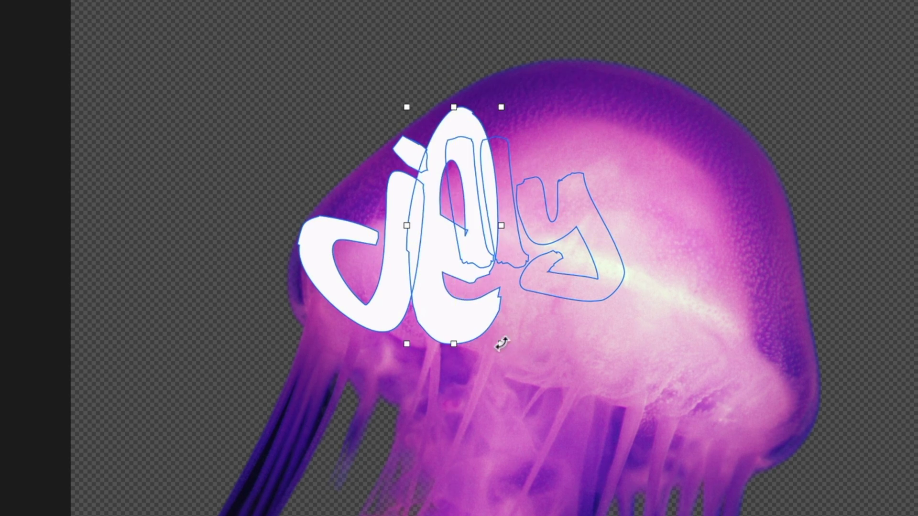
drag(501, 343, 488, 350)
drag(478, 119, 482, 80)
click(486, 247)
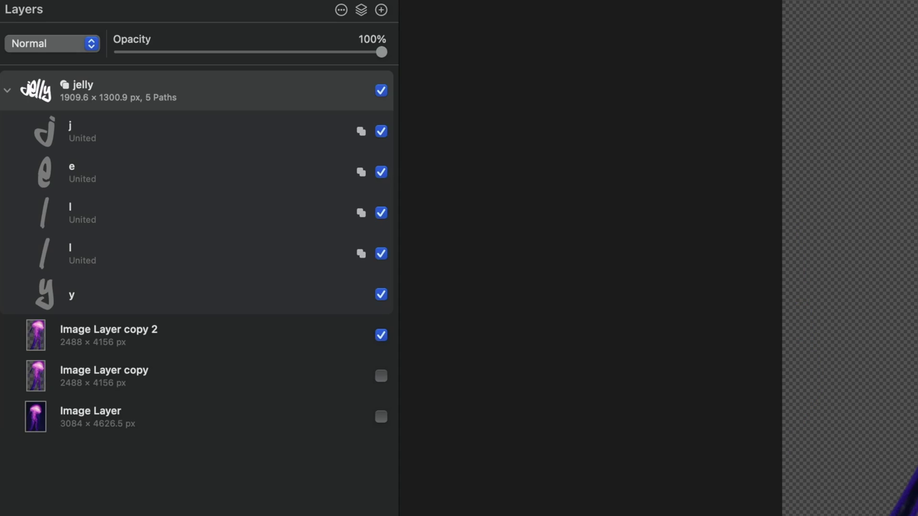
- Reshape the j's lower-left outline by moving its anchor points out to the bell's edge and deleting surplus points along the base
click(255, 125)
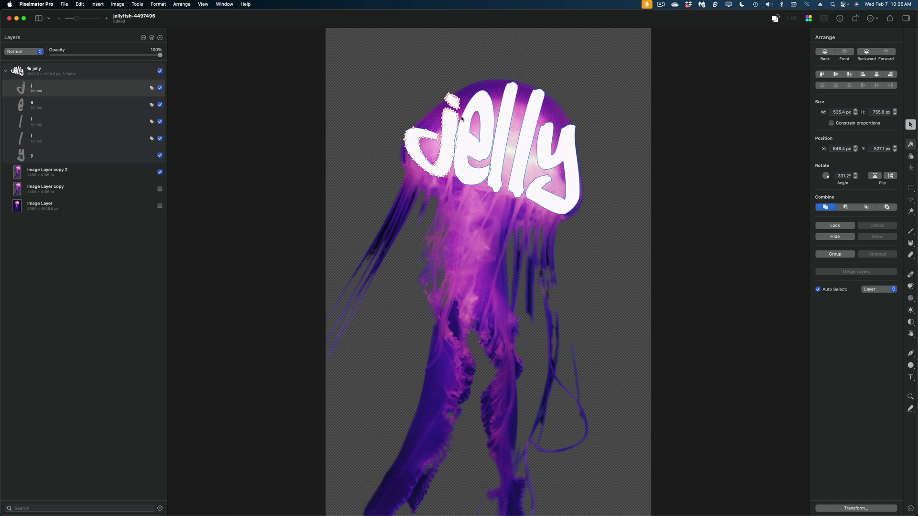
scroll(485, 270, up, 10)
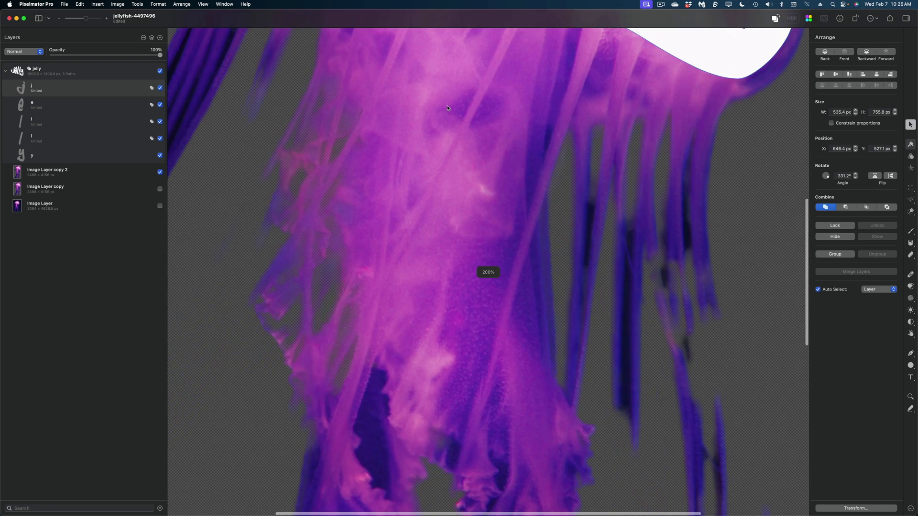
scroll(462, 275, down, 6)
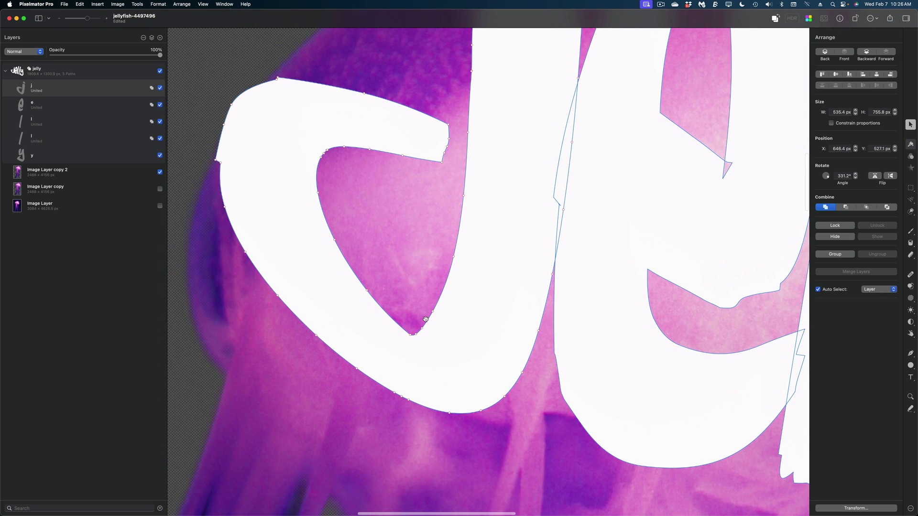
drag(221, 164, 191, 236)
drag(245, 251, 241, 374)
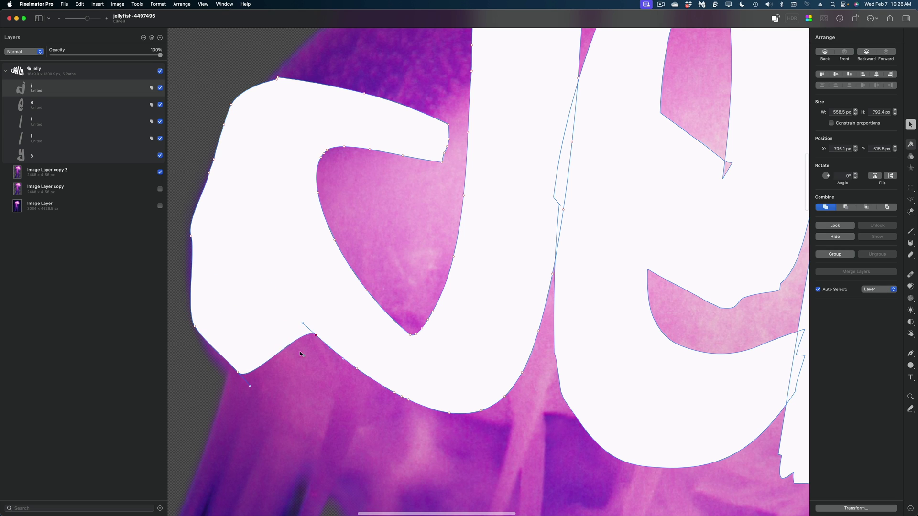
drag(300, 351, 282, 392)
mouse_move(357, 368)
mouse_down()
mouse_move(341, 401)
mouse_move(300, 399)
mouse_up()
mouse_move(381, 387)
mouse_down()
mouse_move(390, 403)
mouse_move(412, 402)
mouse_up()
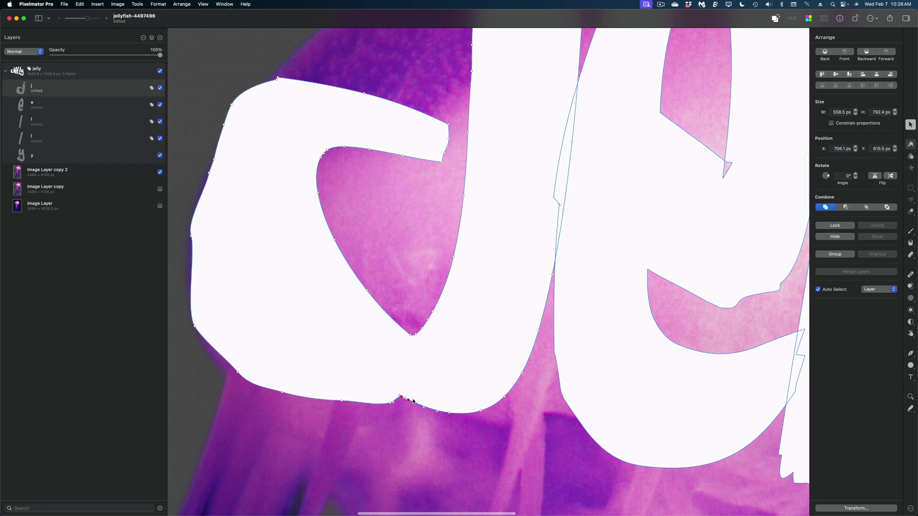
key(Delete)
- Delete the surplus anchor points along the j's left edge
key(super+minus)
key(super+minus)
key(super+minus)
key(super+equal)
key(super+equal)
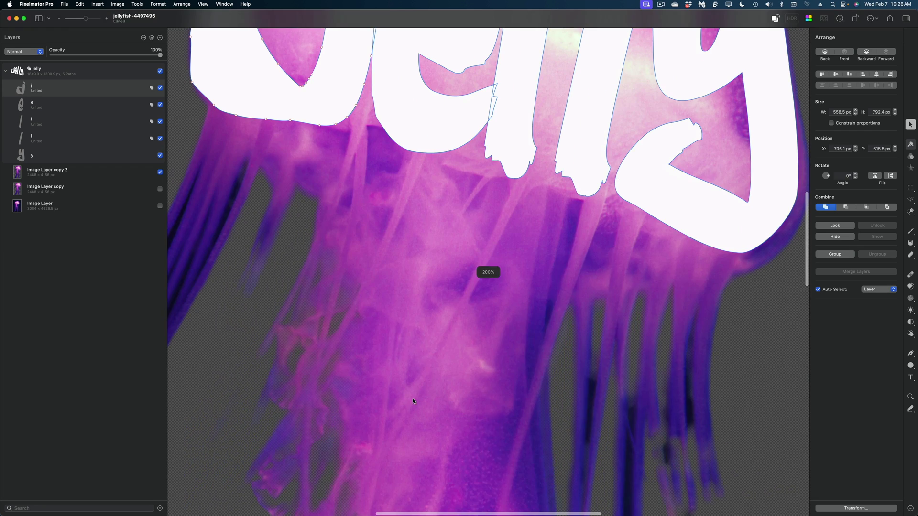
scroll(307, 225, up, 5)
scroll(307, 225, left, 3)
drag(229, 81, 277, 171)
key(BackSpace)
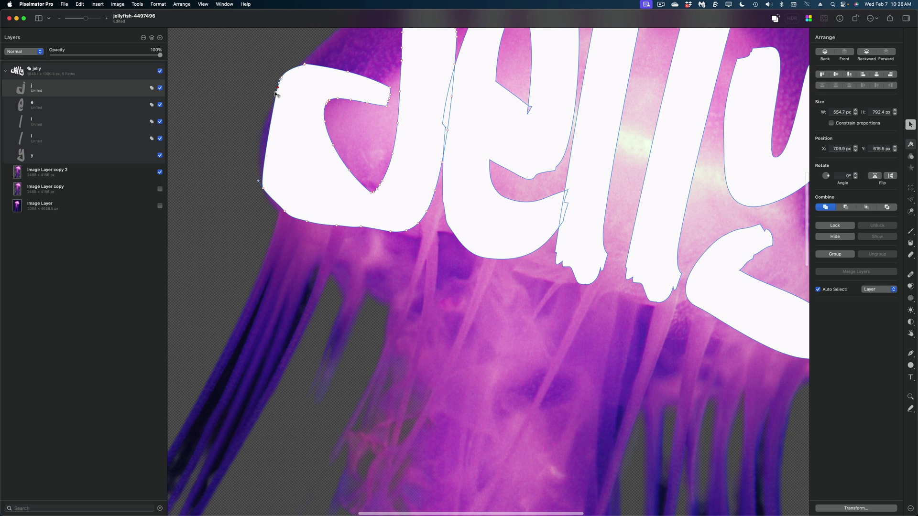
- Pull the j's left curve outwards to follow the bell and delete the extra anchor points near its upper corner
drag(276, 94, 267, 110)
drag(263, 189, 239, 152)
drag(268, 85, 286, 99)
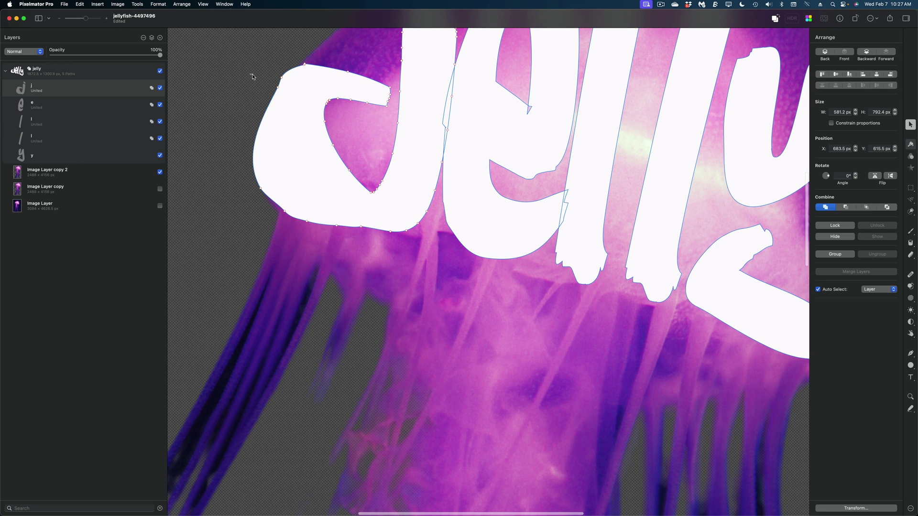
drag(252, 76, 288, 92)
key(Delete)
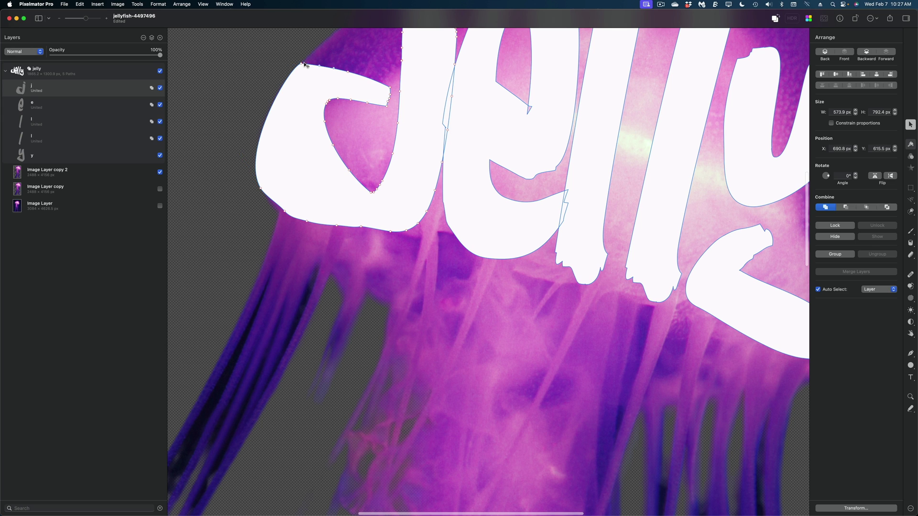
- Refine the anchor points at the j's upper-left corner and on the left side of its dot
right_click(305, 65)
click(318, 107)
scroll(364, 191, up, 5)
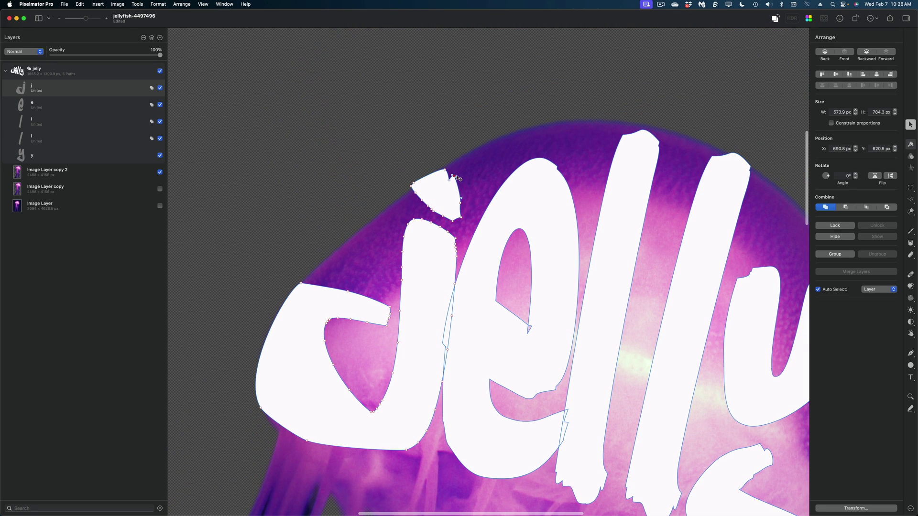
right_click(412, 189)
click(417, 208)
- Extend the tops of the e and the first l up to the bell's upper edge
click(531, 164)
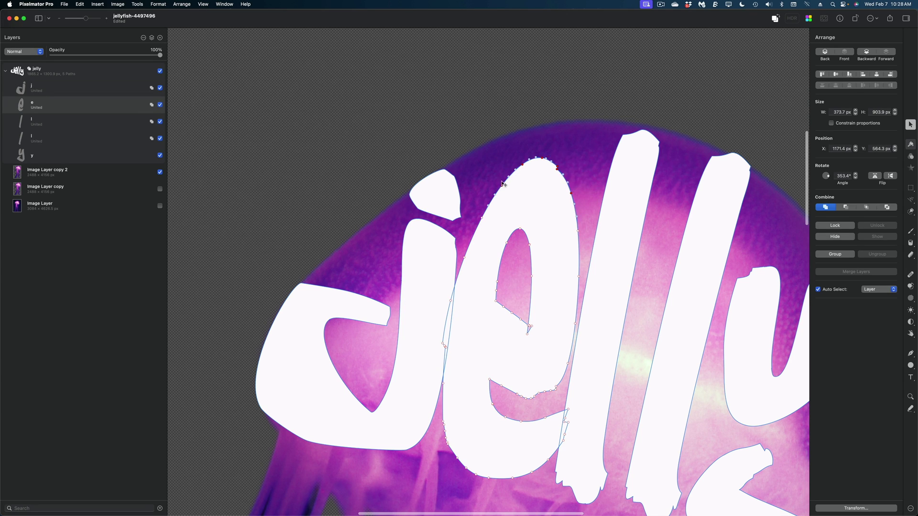
click(632, 155)
drag(668, 122, 621, 159)
drag(643, 130, 645, 122)
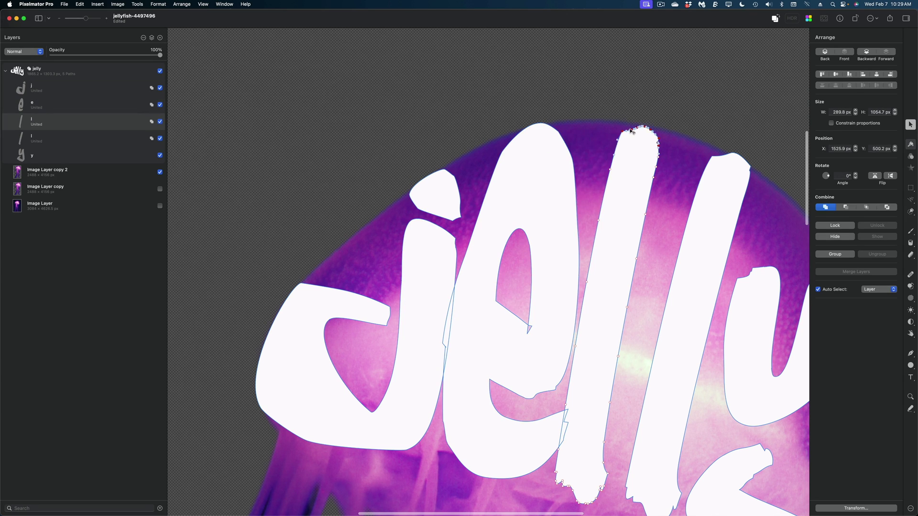
- Widen the base of the first l by moving its lower anchor points outwards
scroll(611, 344, down, 3)
drag(617, 344, 578, 395)
drag(607, 360, 614, 364)
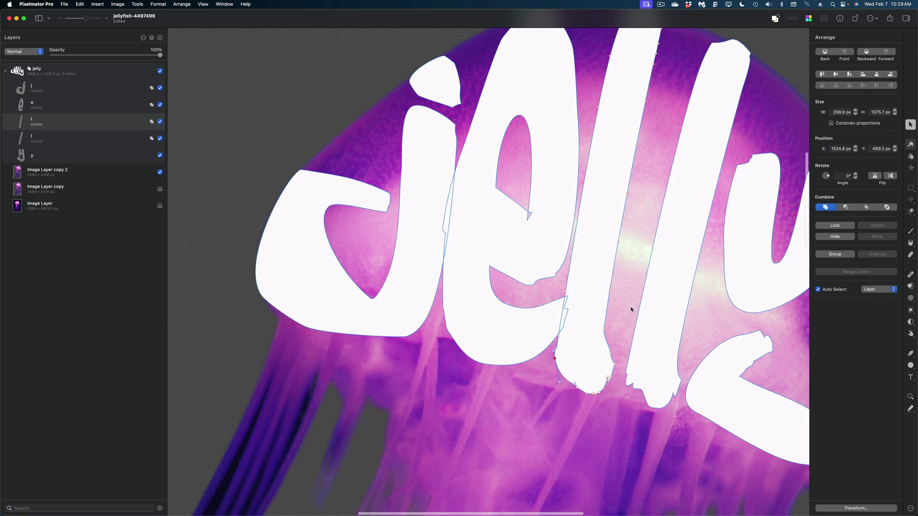
- Adjust the bases of the two l's and rotate the second l to 358°
scroll(633, 307, right, 7)
scroll(633, 307, up, 1)
click(379, 301)
mouse_move(346, 419)
mouse_down()
mouse_move(339, 424)
mouse_move(361, 417)
mouse_up()
click(321, 415)
drag(398, 439, 389, 438)
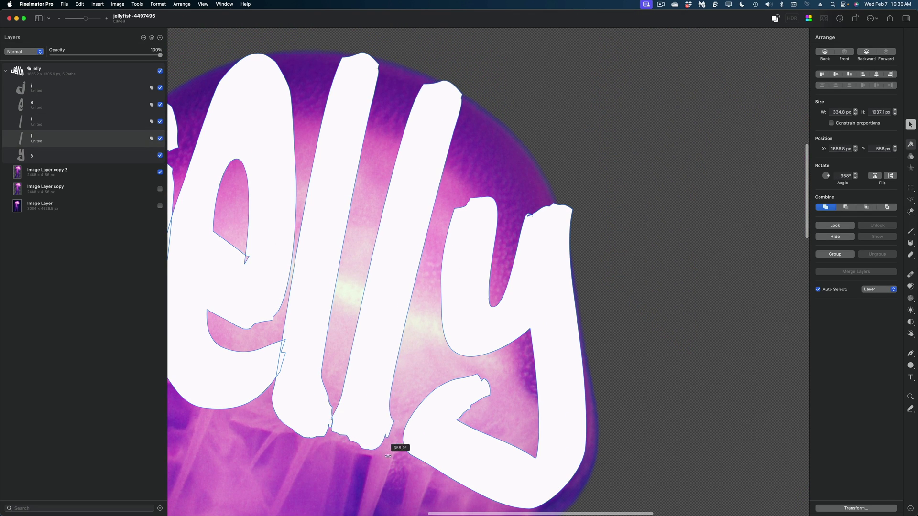
- Move the y closer to the bell's right edge and extend its hooked tail towards the second l
drag(461, 296, 470, 303)
drag(414, 440, 381, 431)
drag(409, 436, 502, 368)
drag(450, 392, 421, 385)
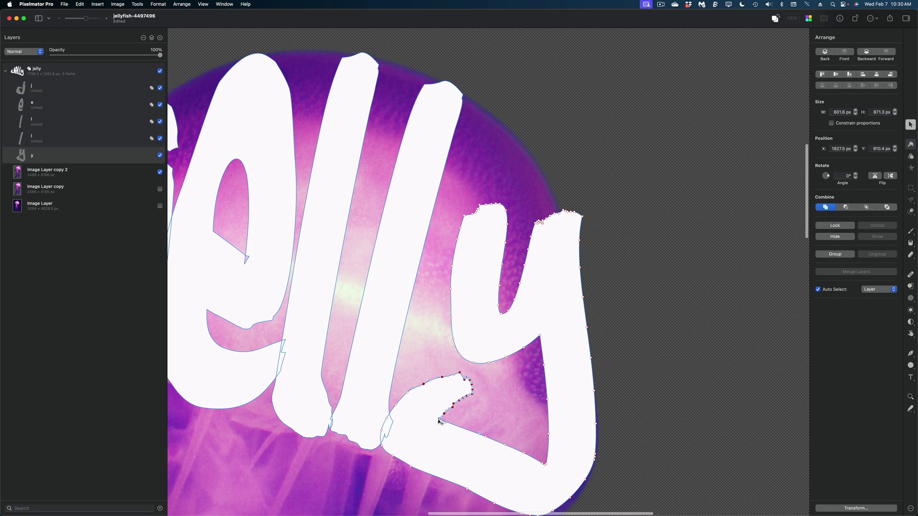
- Reshape the y's left arm and lower curve by moving their anchor points to fill the bell
drag(522, 258, 463, 179)
drag(506, 208, 527, 147)
scroll(637, 307, down, 3)
drag(598, 488, 502, 368)
drag(536, 410, 539, 415)
- Reshape the tip of the y's right arm to the bell's edge, adjusting its corner points and deleting surplus ones
drag(572, 152, 485, 122)
drag(562, 193, 512, 139)
drag(530, 170, 524, 199)
right_click(516, 168)
click(529, 214)
drag(491, 138, 508, 132)
right_click(510, 145)
click(521, 151)
click(518, 147)
key(BackSpace)
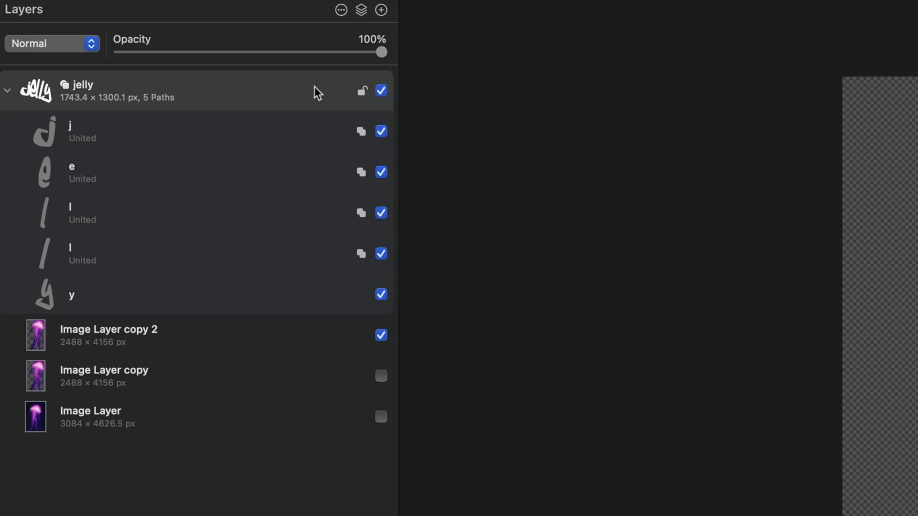
- Collapse the jelly shapes, move Image Layer copy 2 above them and make it a clipping mask on the word
click(8, 91)
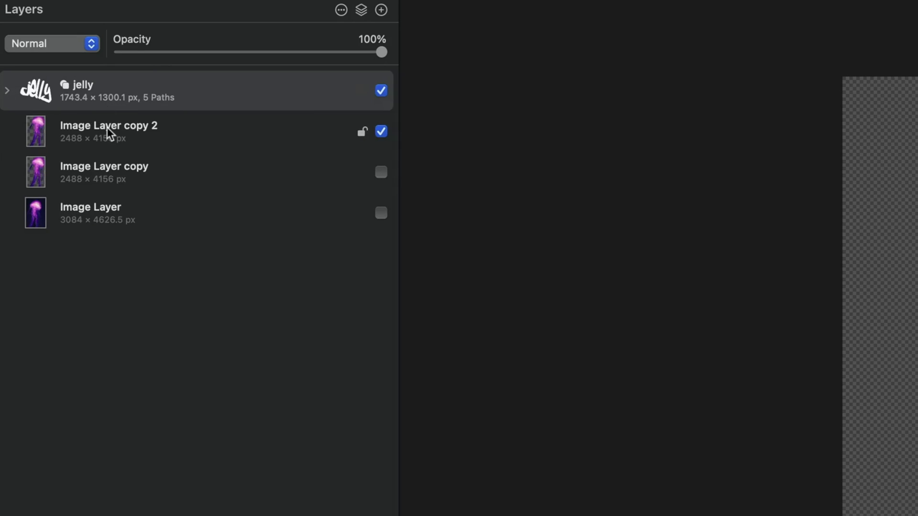
drag(107, 127, 196, 79)
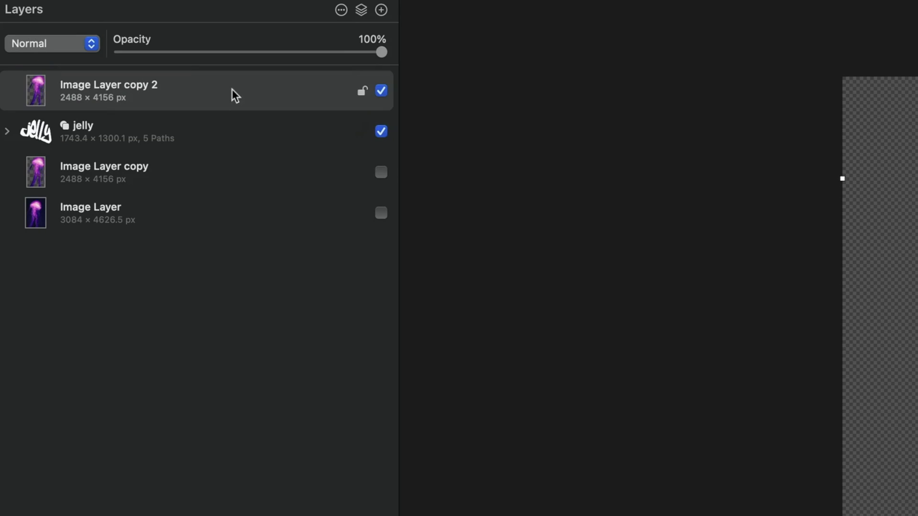
right_click(231, 89)
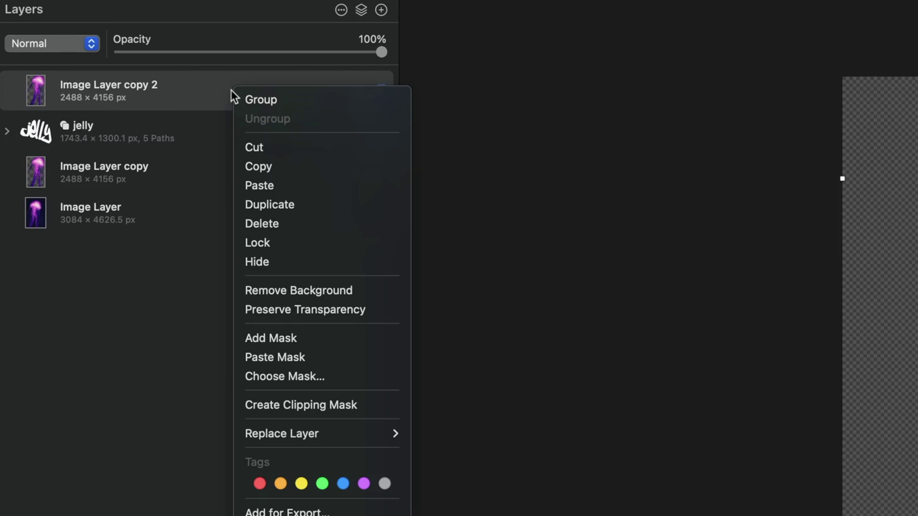
click(297, 406)
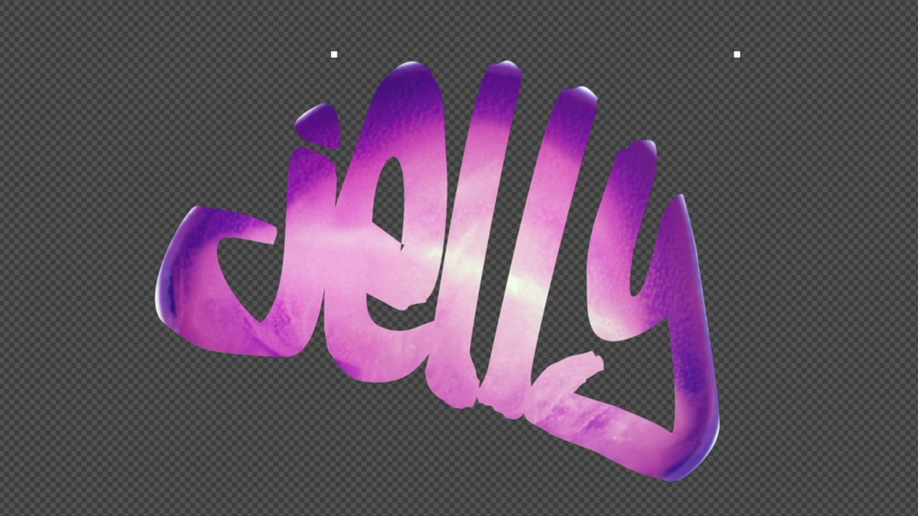
- Pull the left edge of the j inward to trim its pale rim, and adjust the outer lower curve of the y
click(247, 229)
double_click(195, 289)
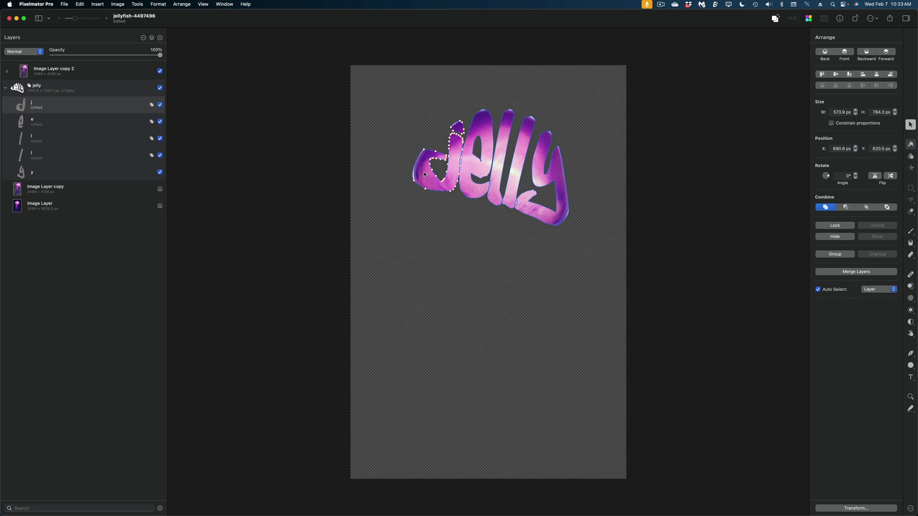
key(super+equal)
key(super+equal)
scroll(201, 246, up, 3)
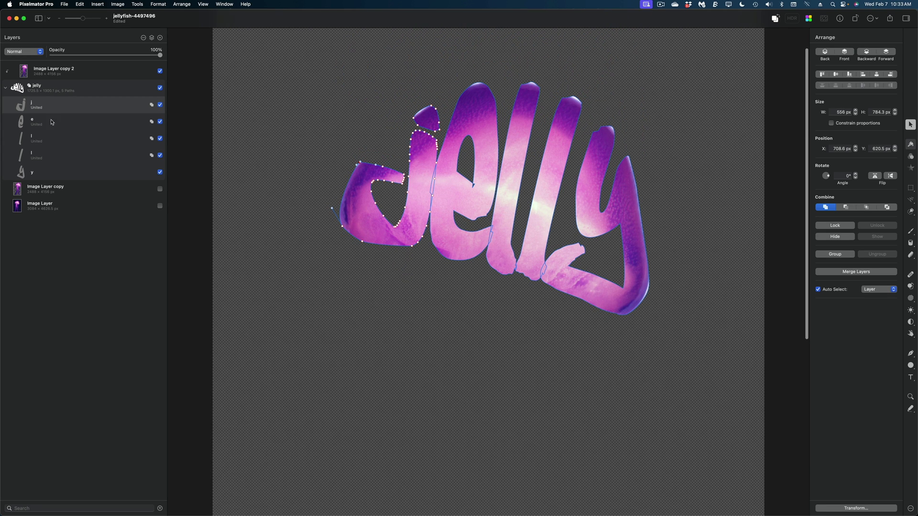
click(34, 176)
drag(640, 320, 652, 278)
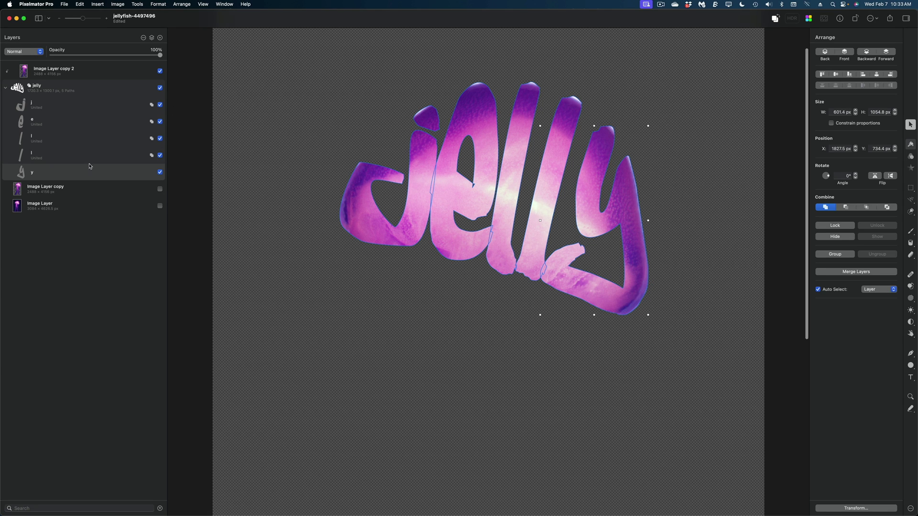
- Enlarge the clipped Image Layer copy 2 proportionally to about 2541 × 4244.5 px so the jellyfish colour fills the letter edges
click(64, 72)
drag(658, 79, 661, 74)
drag(214, 449, 212, 449)
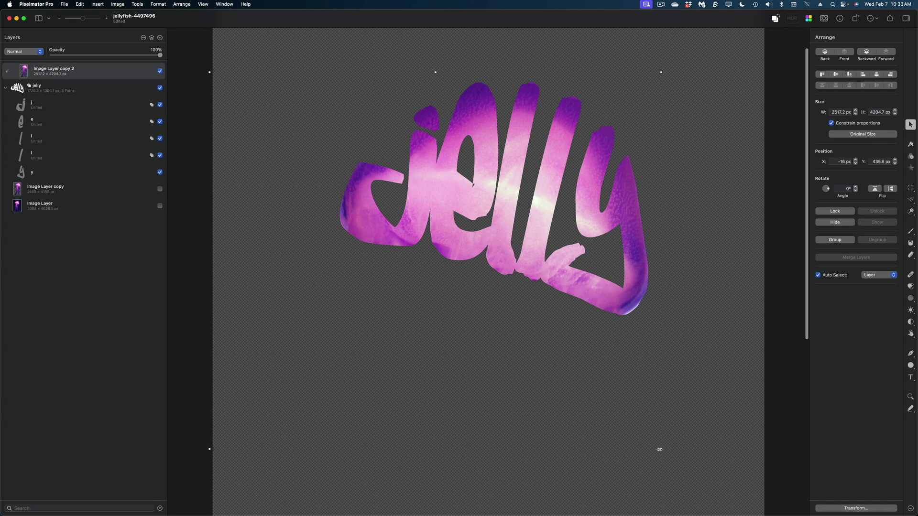
drag(659, 449, 662, 450)
drag(663, 70, 661, 74)
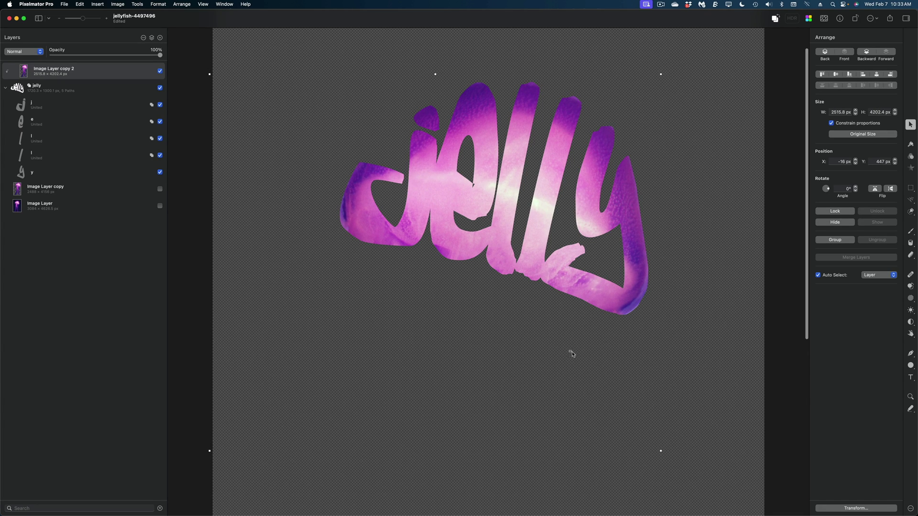
drag(660, 451, 664, 452)
drag(209, 451, 209, 455)
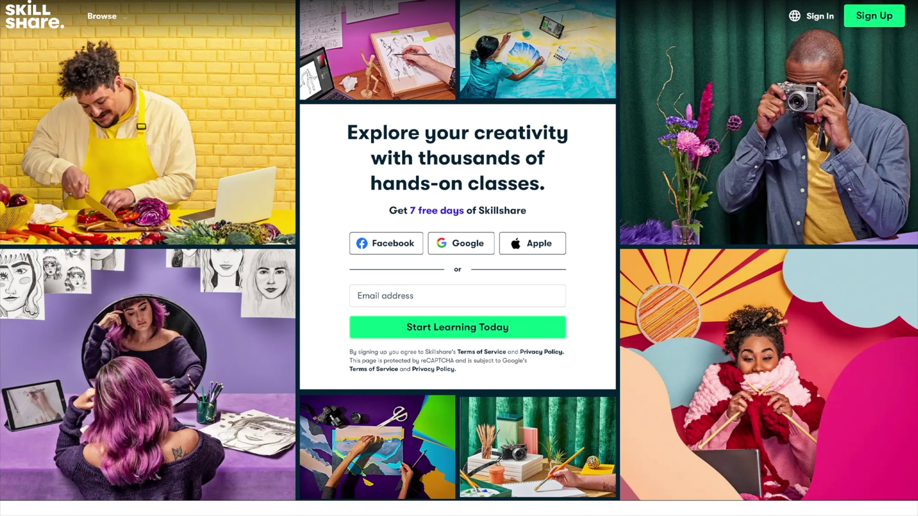
- Switch to the Skillshare website and look through its home page, a beginner singing class and the Master Your Productivity learning path
scroll(459, 258, down, 8)
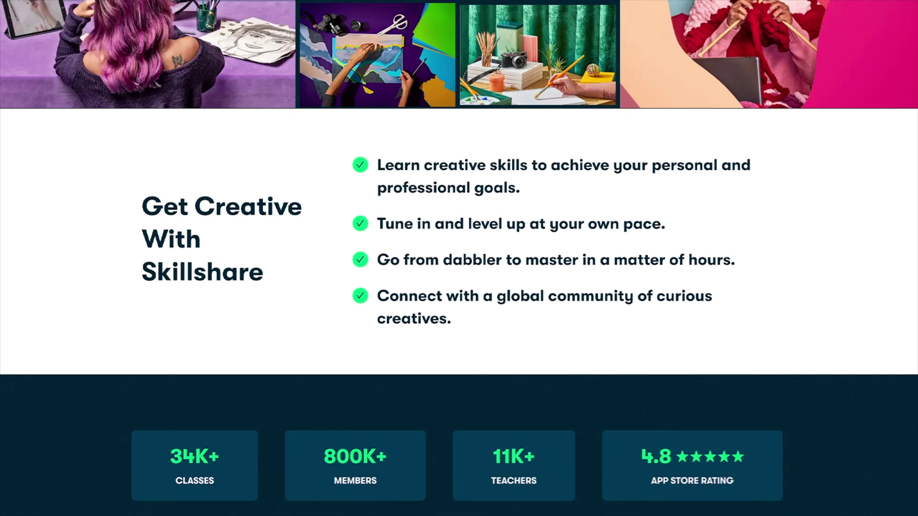
scroll(459, 258, down, 10)
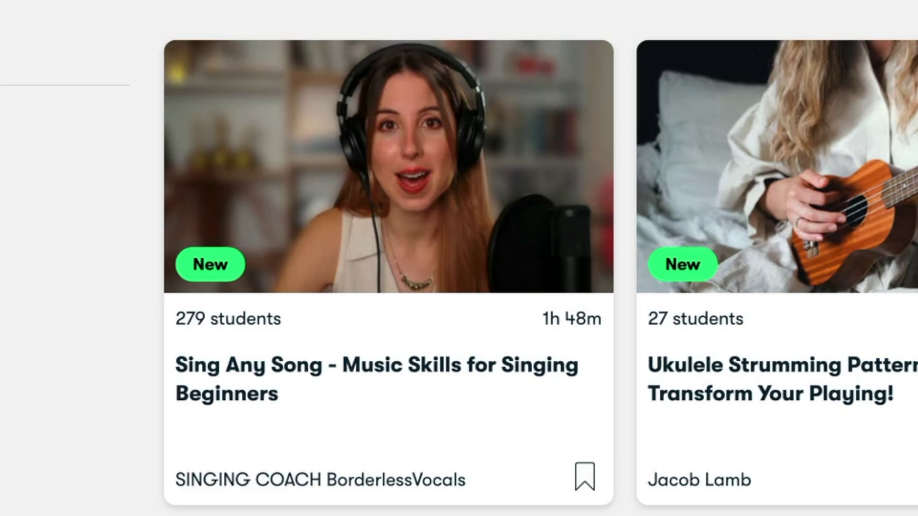
mouse_move(433, 177)
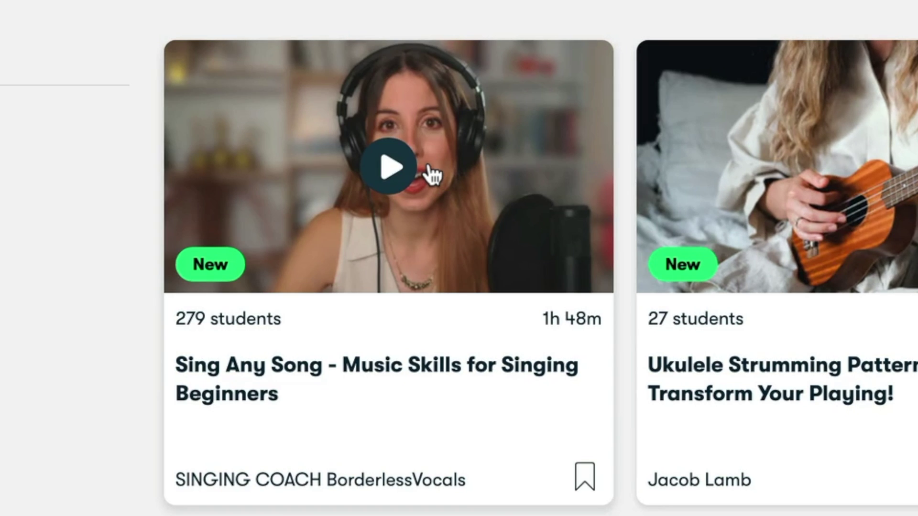
click(429, 169)
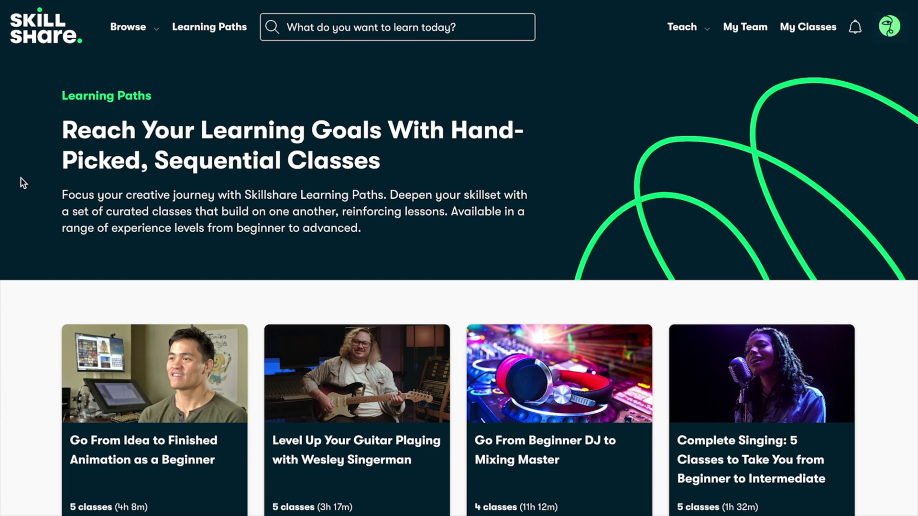
scroll(23, 181, down, 5)
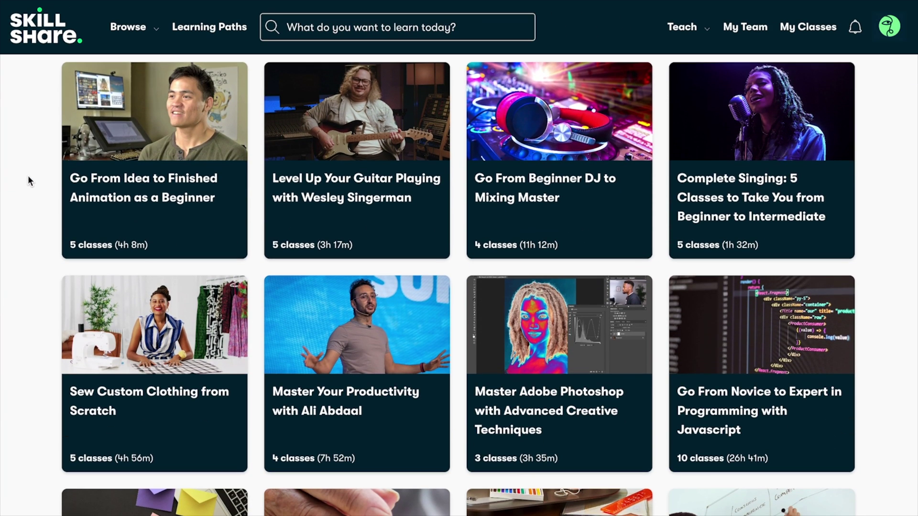
click(348, 363)
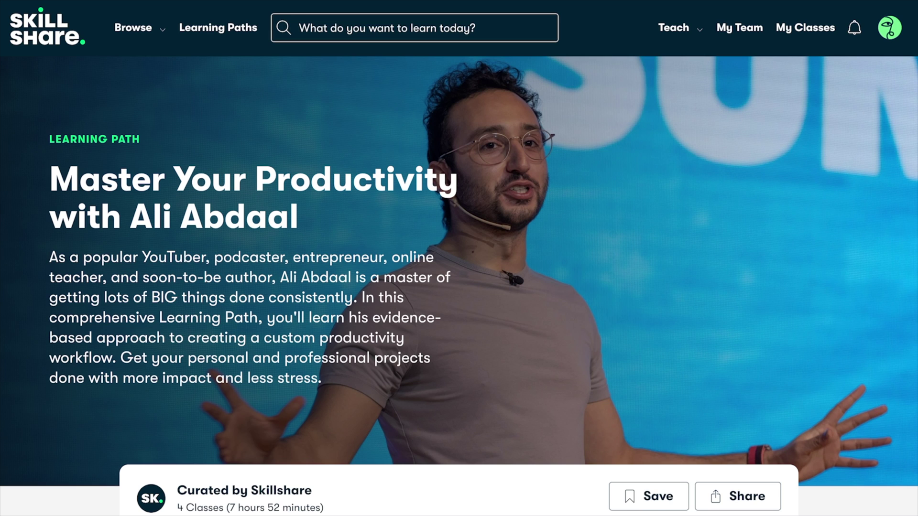
scroll(459, 258, down, 8)
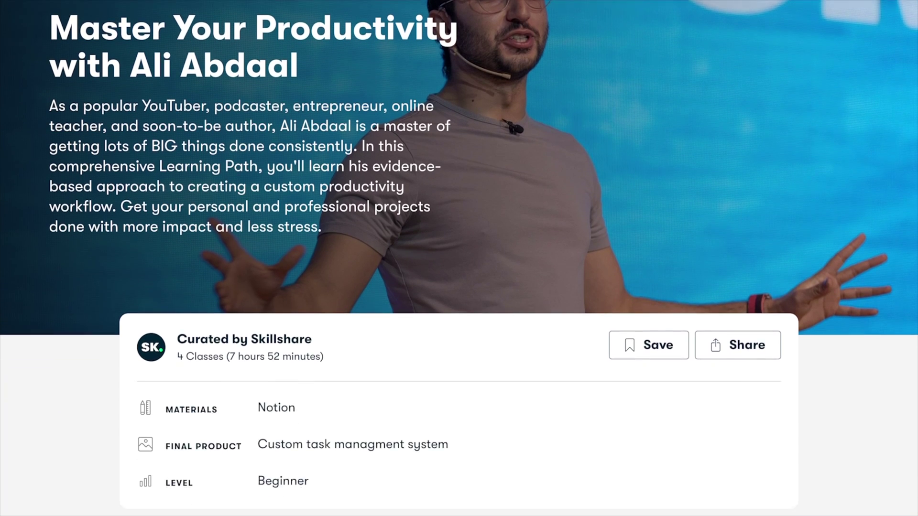
scroll(458, 258, down, 10)
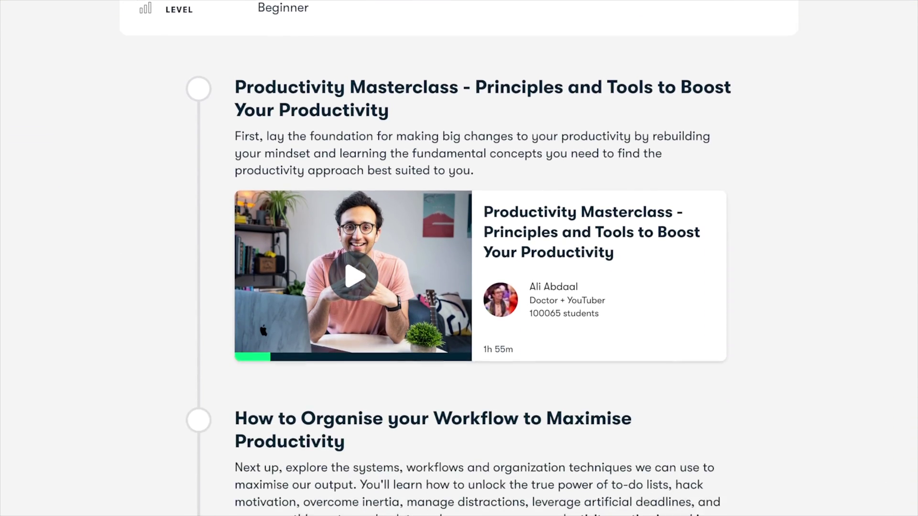
scroll(459, 258, down, 8)
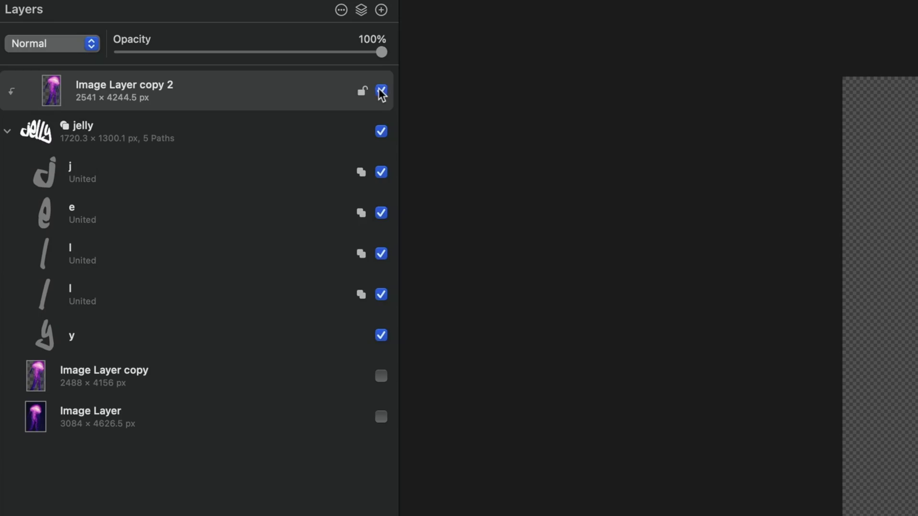
- In Pixelmator Pro, hide Image Layer copy 2 and the jelly lettering, show the original Image Layer and duplicate it
click(159, 71)
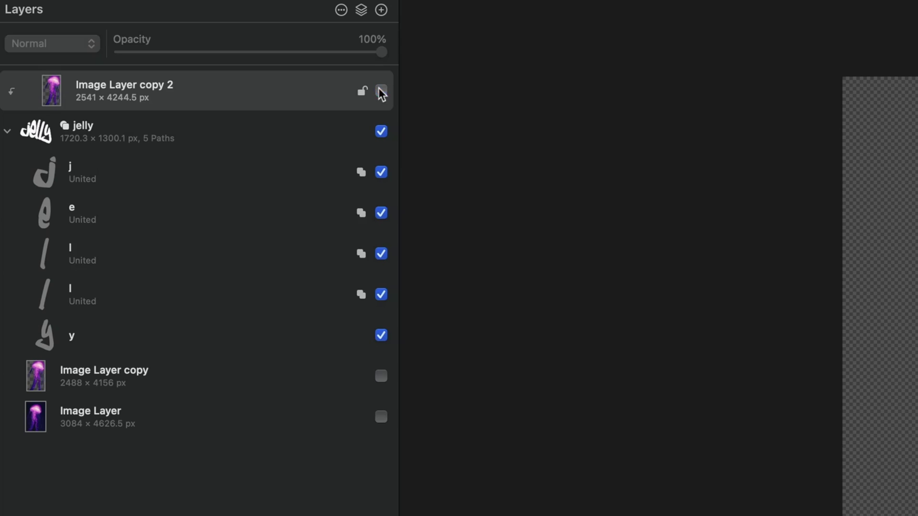
click(160, 87)
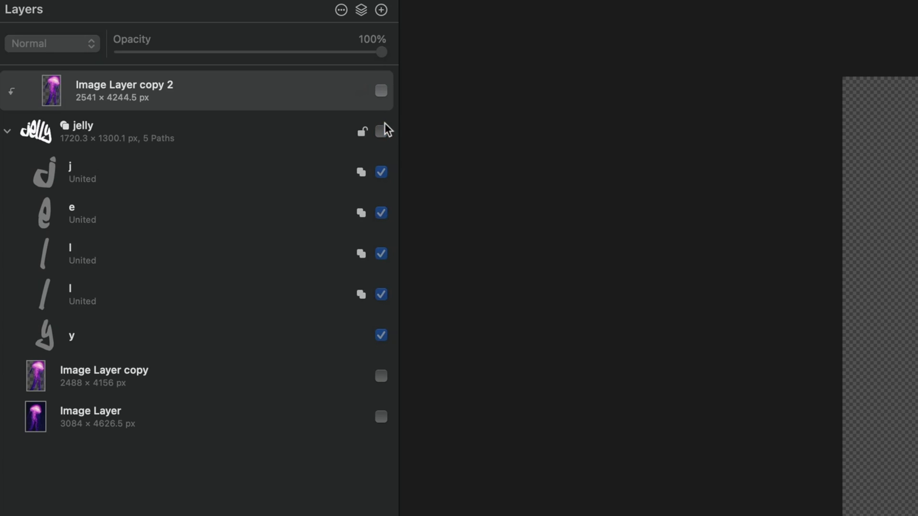
click(380, 417)
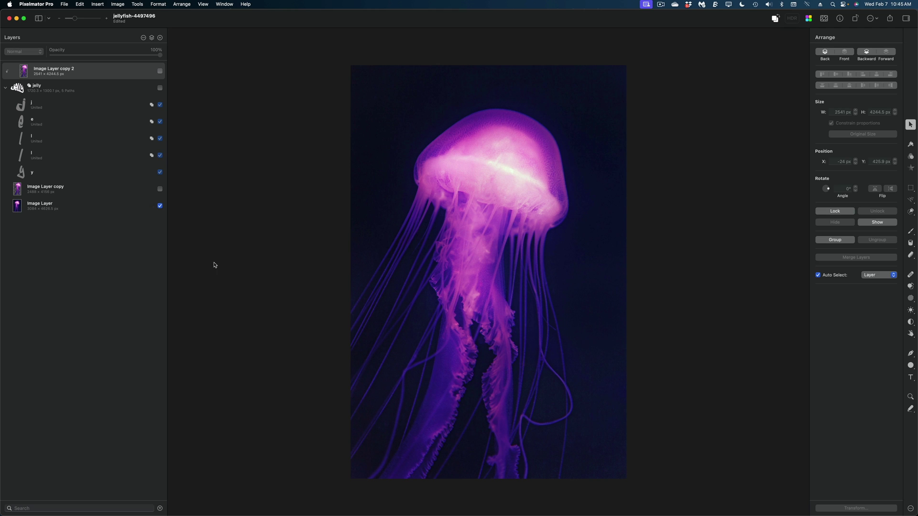
right_click(47, 209)
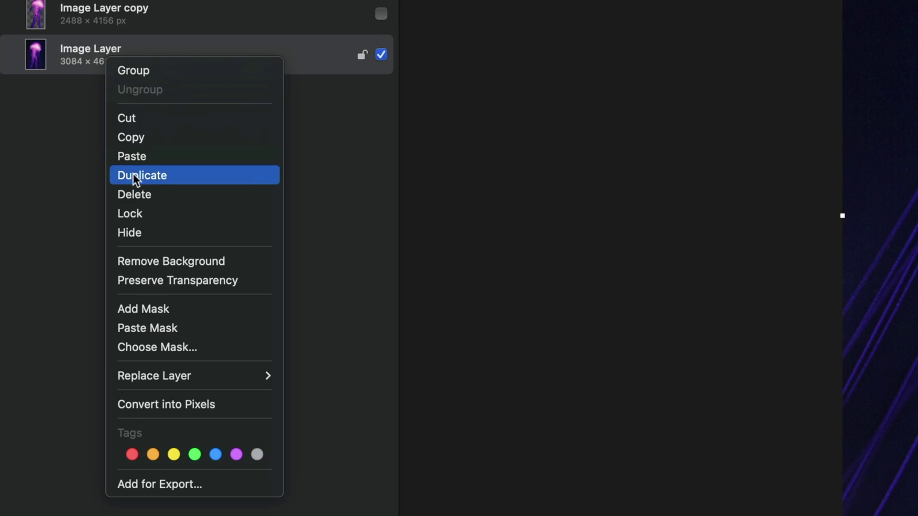
click(133, 175)
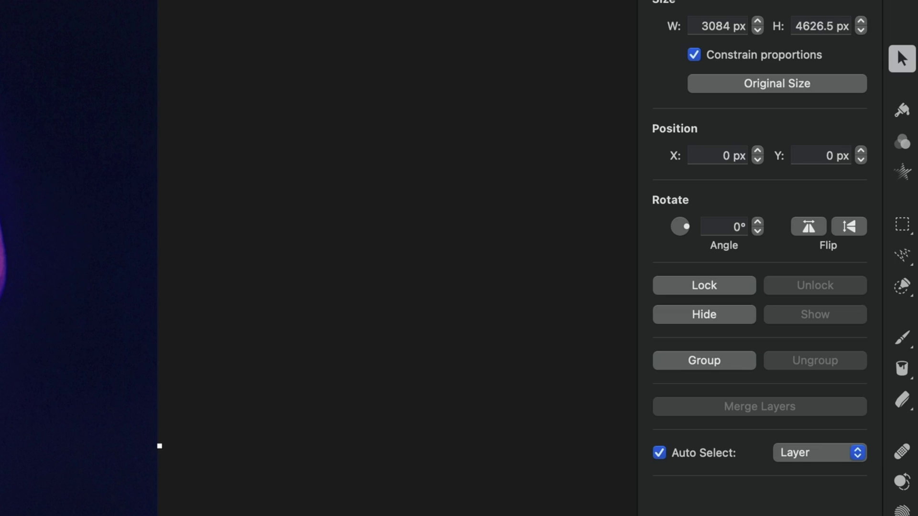
- Remove the jellyfish's upper bell from the duplicated photo by painting over it with the Repair tool
click(902, 451)
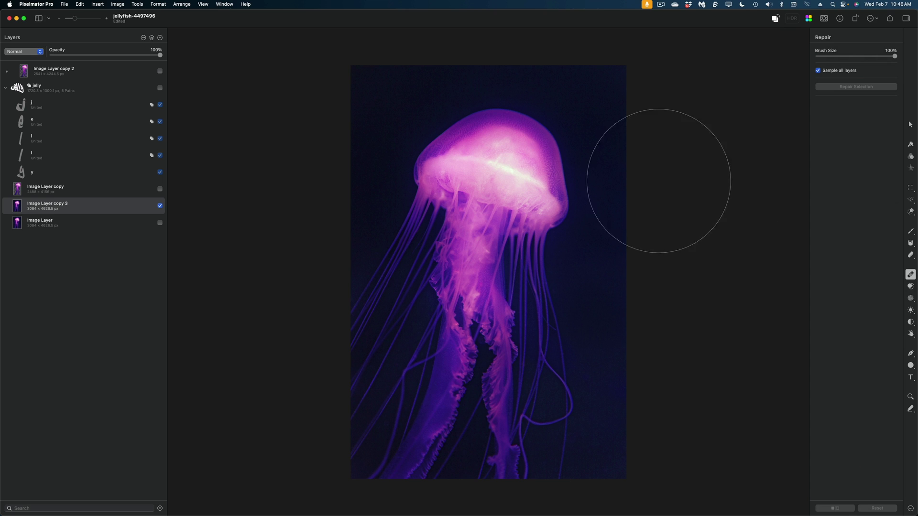
drag(540, 151, 476, 150)
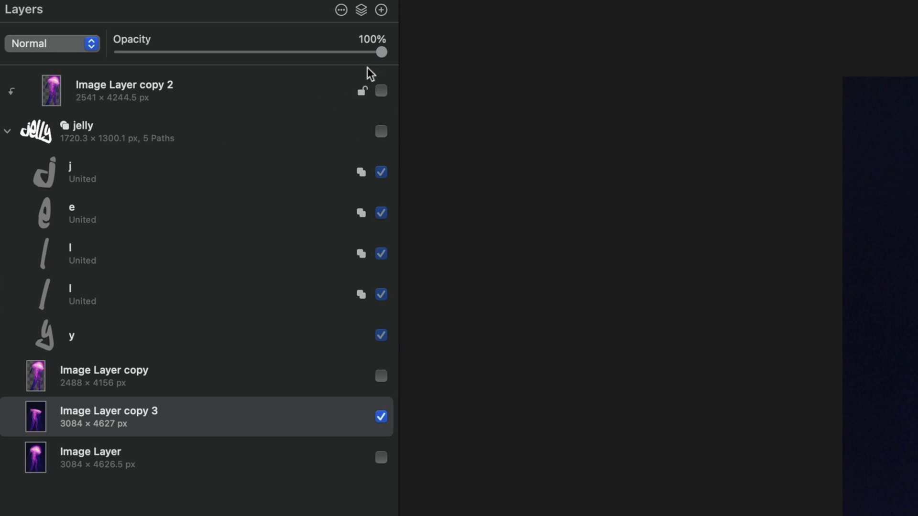
- Show the clipped lettering over the retouched photo and try a clean-up stroke beside the bell's right edge
click(381, 131)
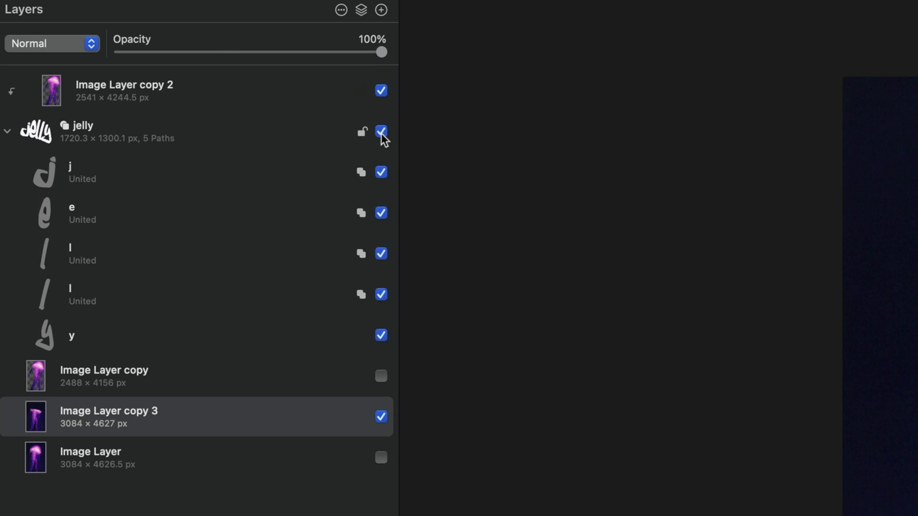
drag(666, 194, 568, 123)
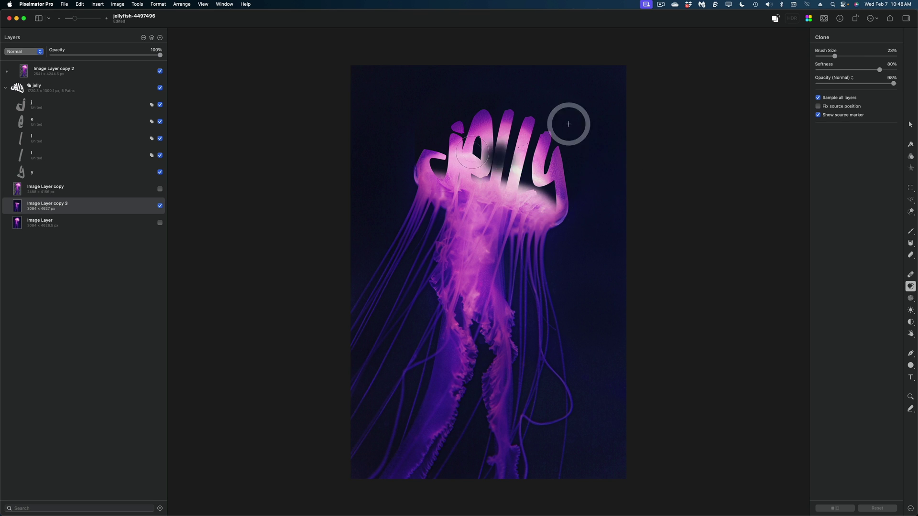
key(super+z)
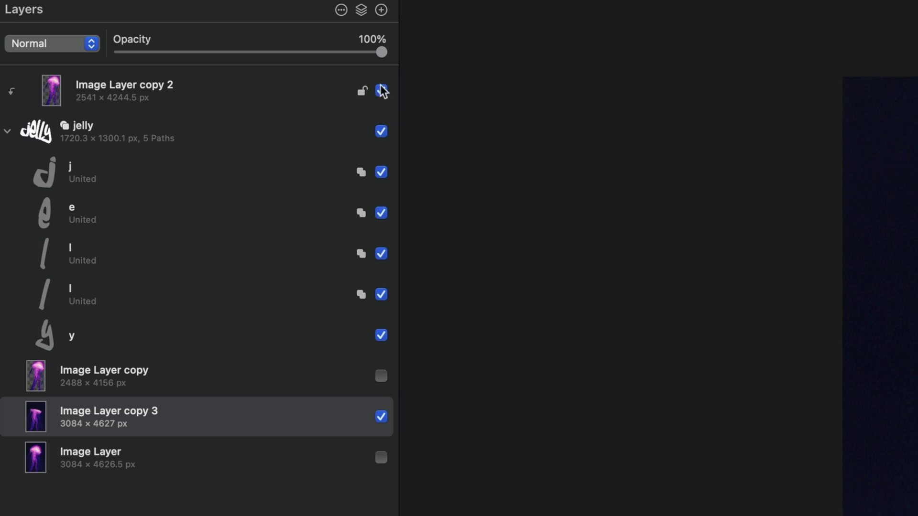
click(159, 71)
click(160, 88)
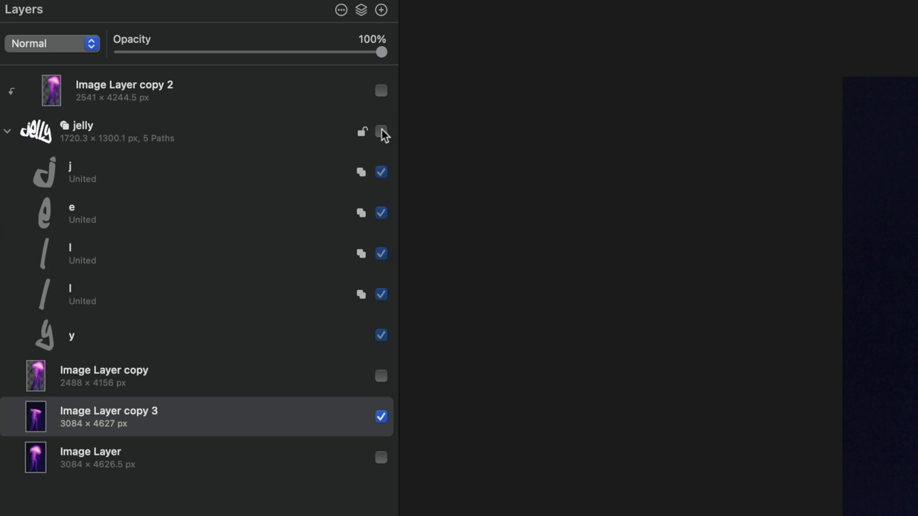
- Clone dark background over the bell remnants on Image Layer copy 3, and show Image Layer copy 2 and the jelly lettering
click(380, 82)
click(381, 89)
click(225, 423)
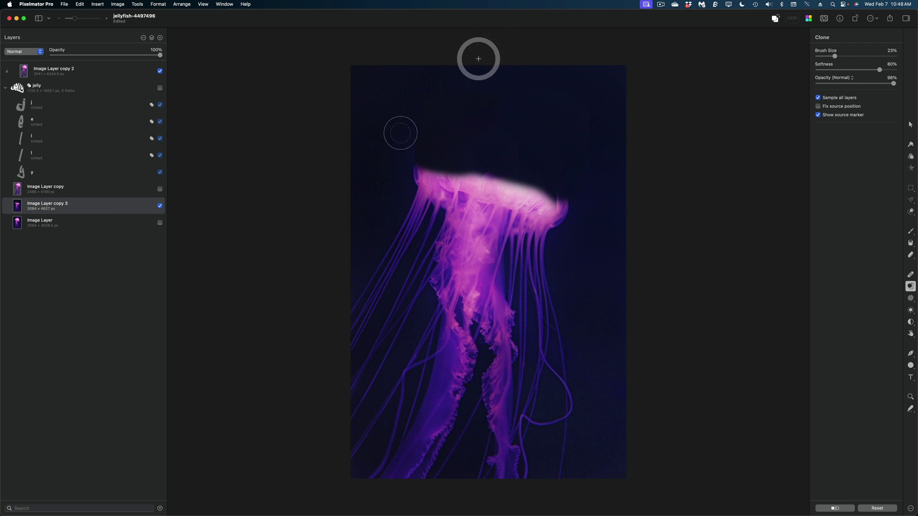
mouse_move(402, 143)
mouse_down()
mouse_move(463, 155)
mouse_move(537, 201)
mouse_move(588, 202)
mouse_up()
click(160, 89)
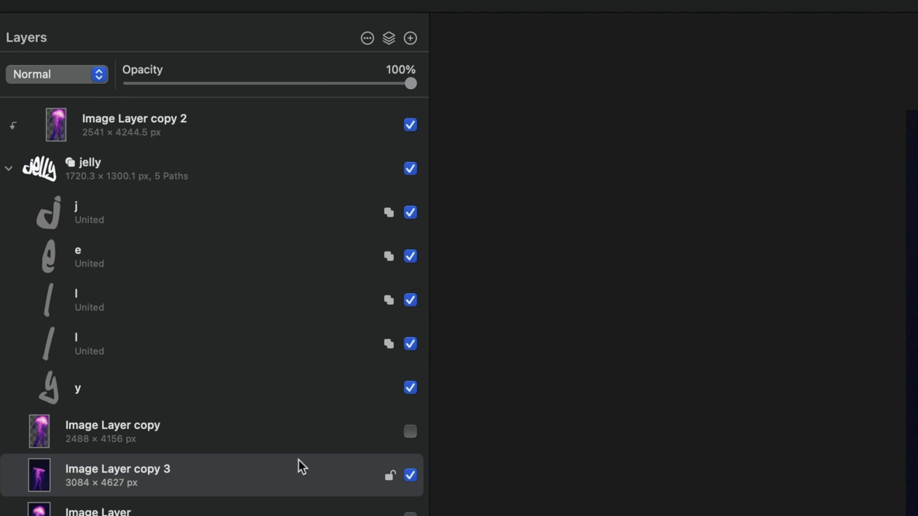
- Add an empty layer above Image Layer copy 3, convert it to an effects layer and apply a Gradient Fill
click(410, 39)
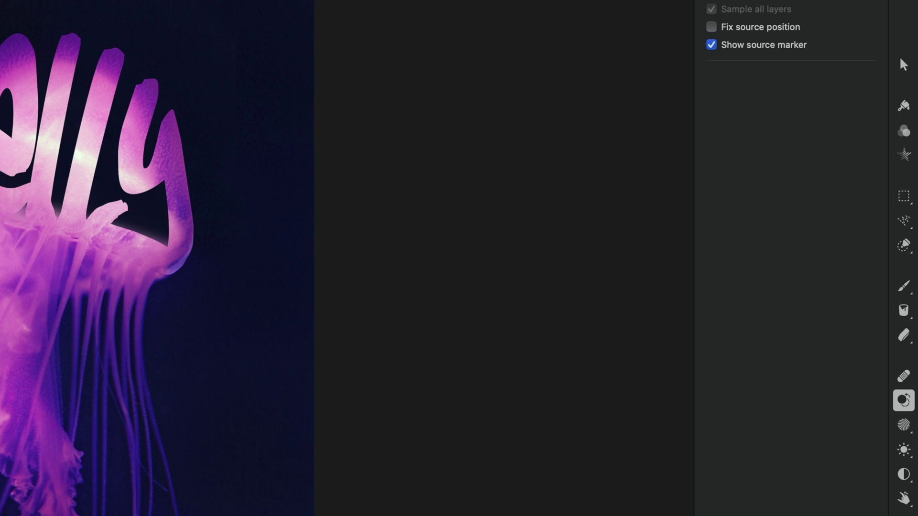
click(903, 135)
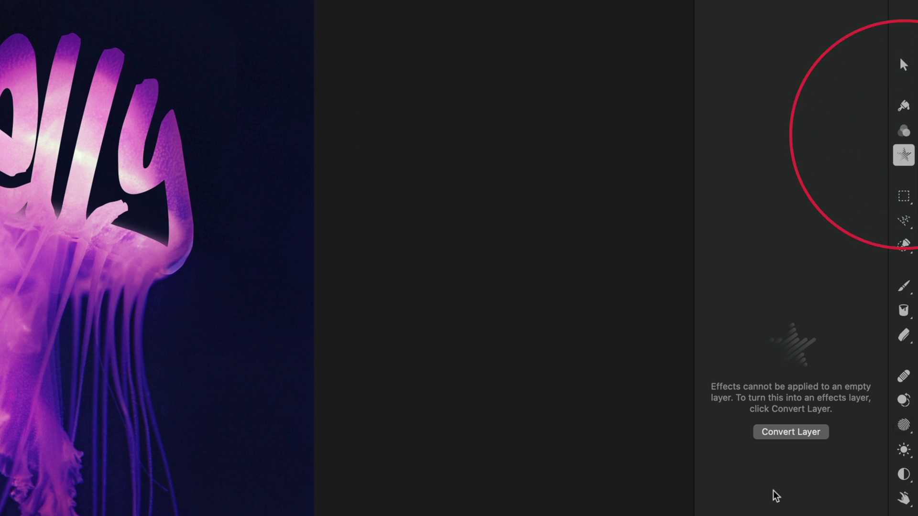
click(775, 434)
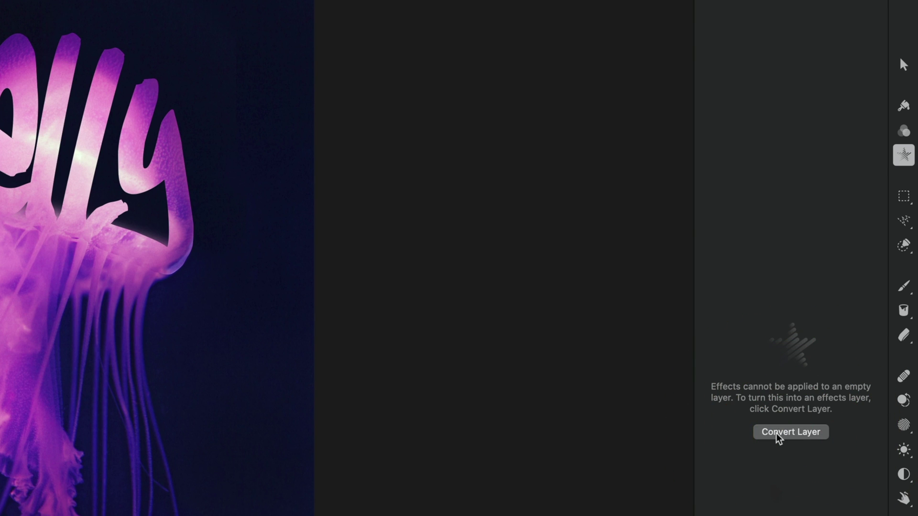
click(763, 31)
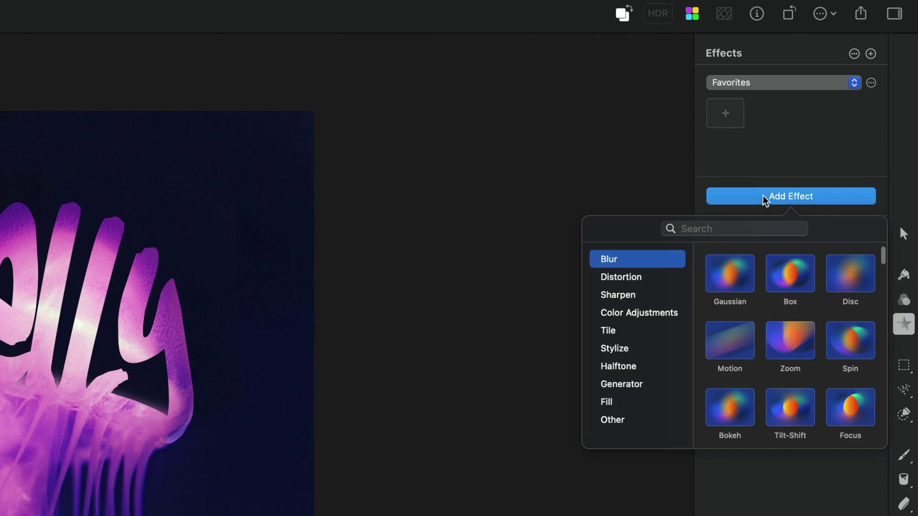
click(640, 385)
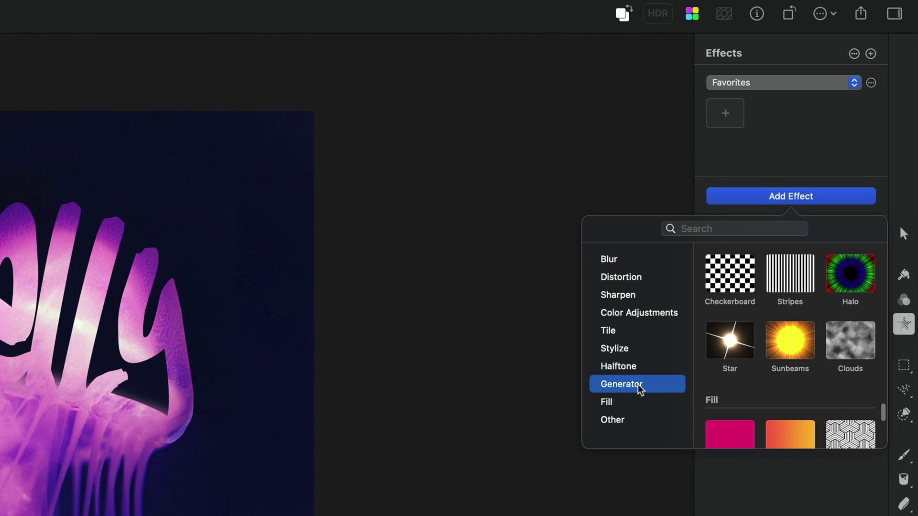
scroll(769, 388, down, 2)
click(789, 391)
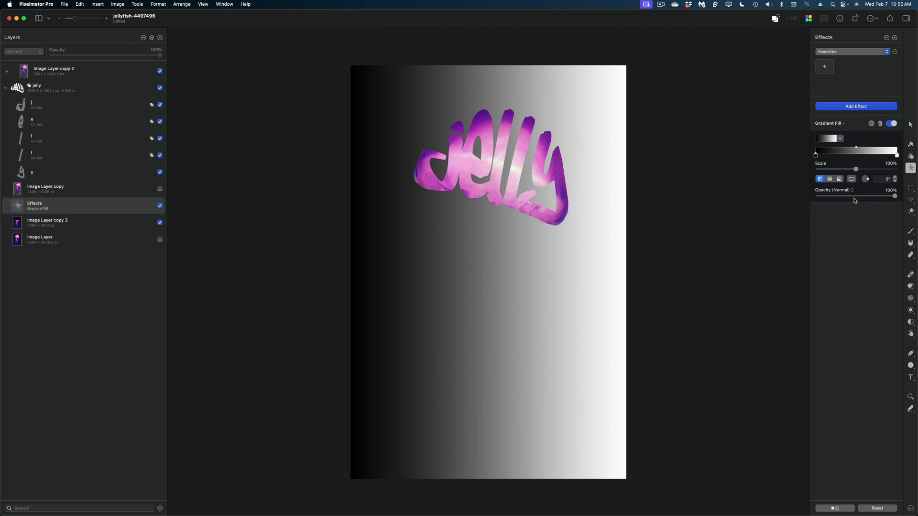
- Lower the Gradient Fill's opacity to 0% and sample its start color from the dark background and its end color from the lettering's purple
drag(882, 193, 819, 200)
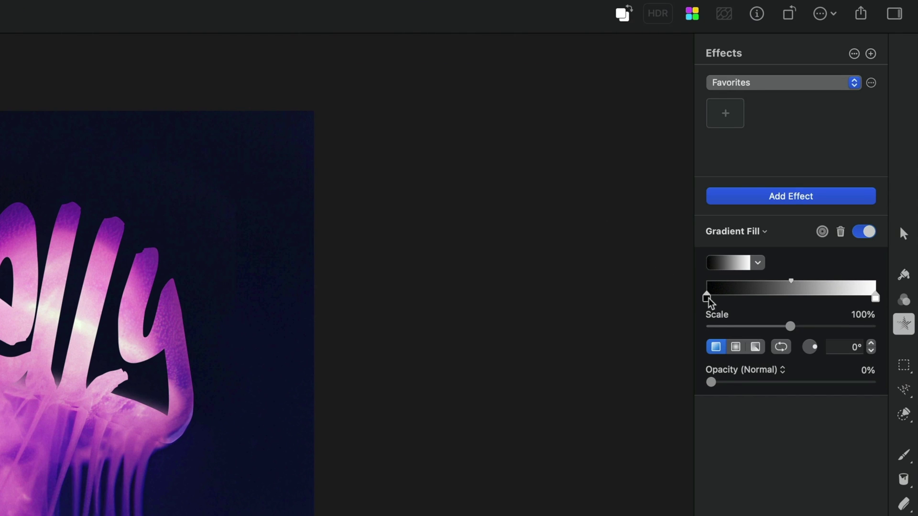
click(707, 298)
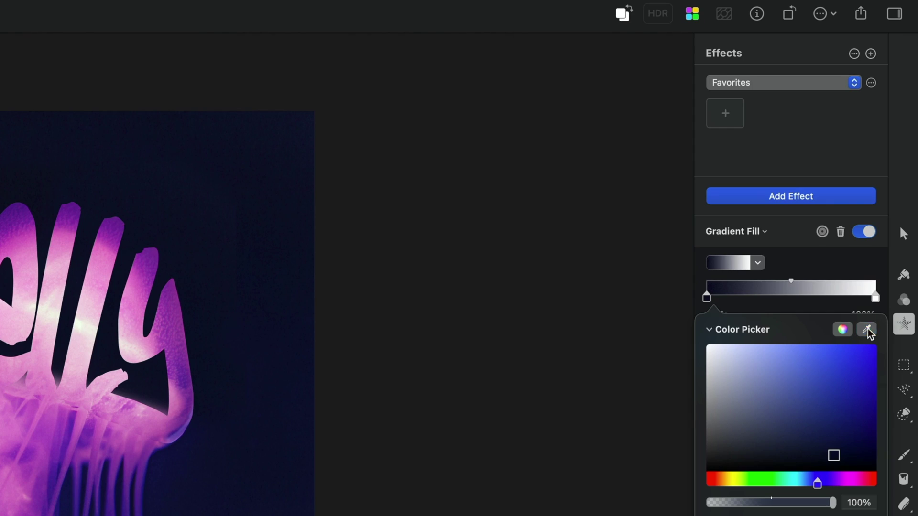
click(874, 297)
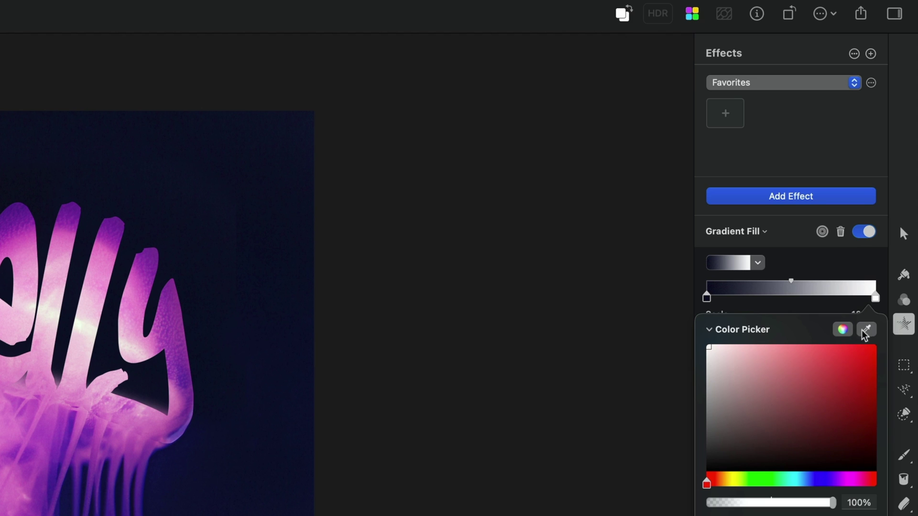
click(867, 330)
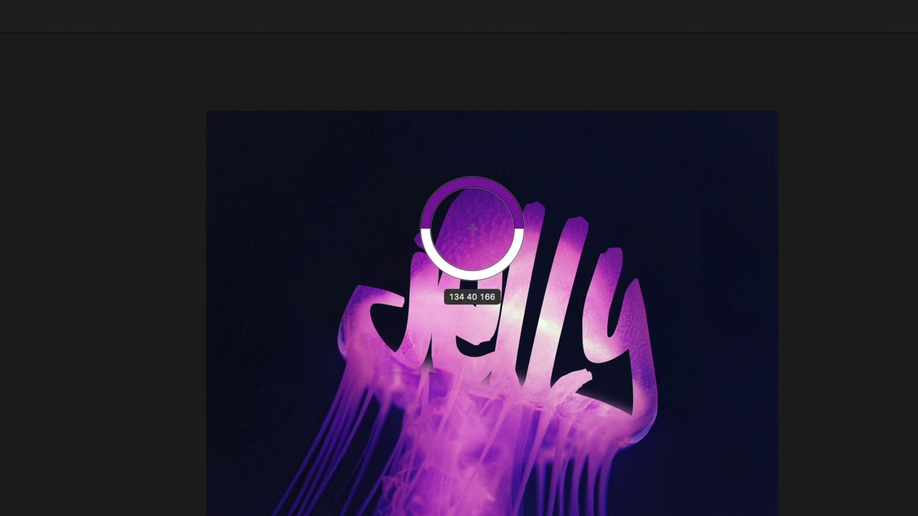
click(13, 228)
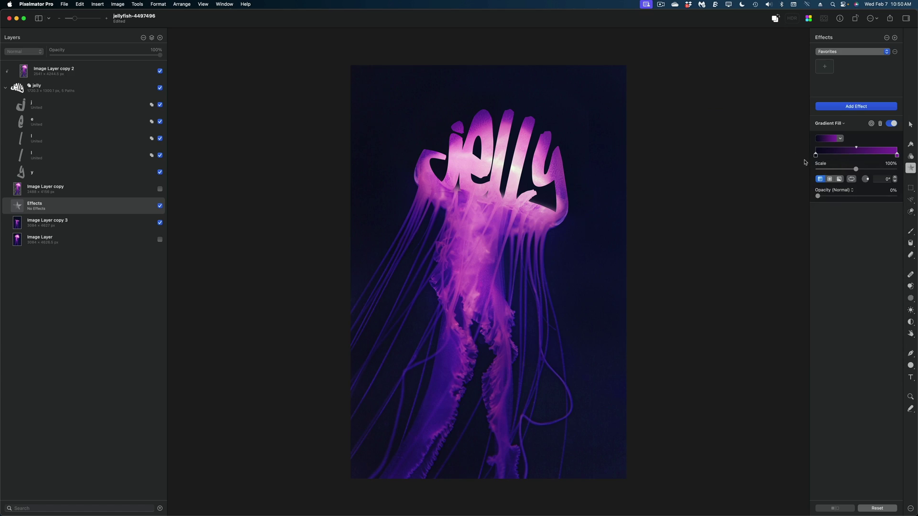
- Raise the Gradient Fill's opacity to 69%, make it radial and reverse its colors so purple sits at the center
drag(828, 196, 870, 196)
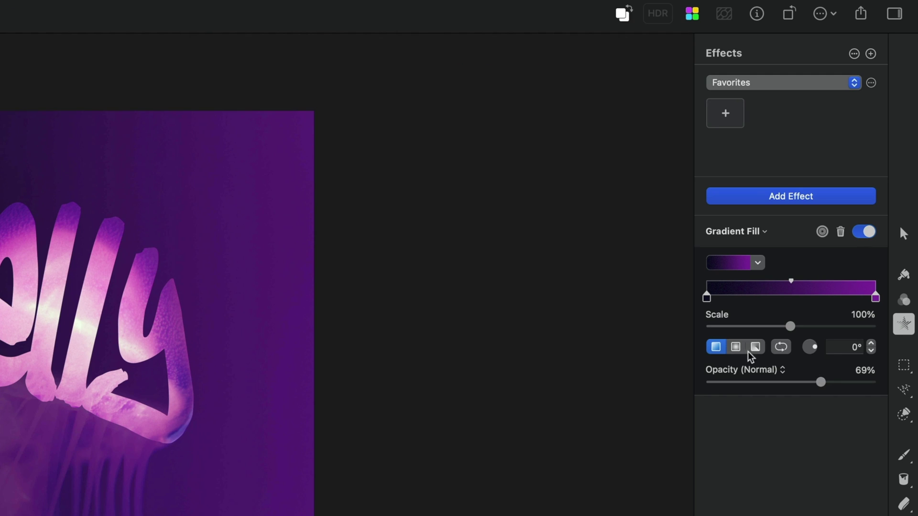
click(735, 347)
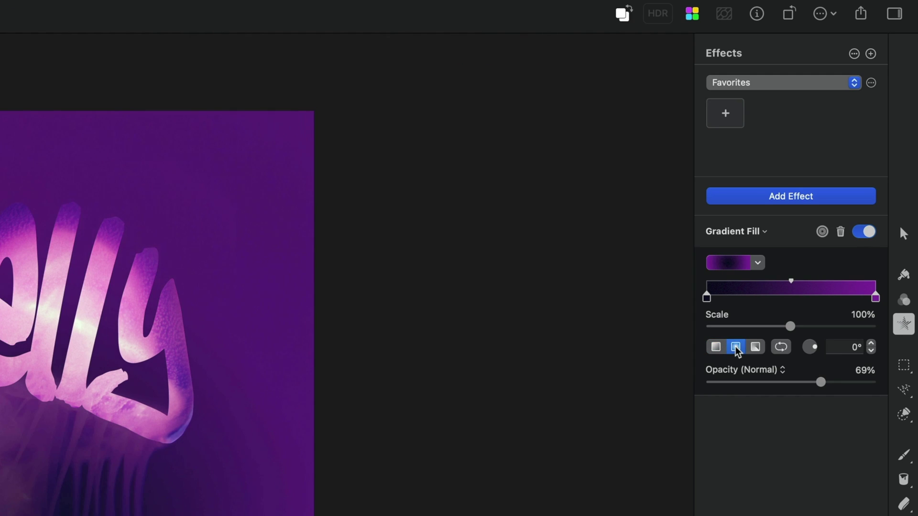
click(781, 347)
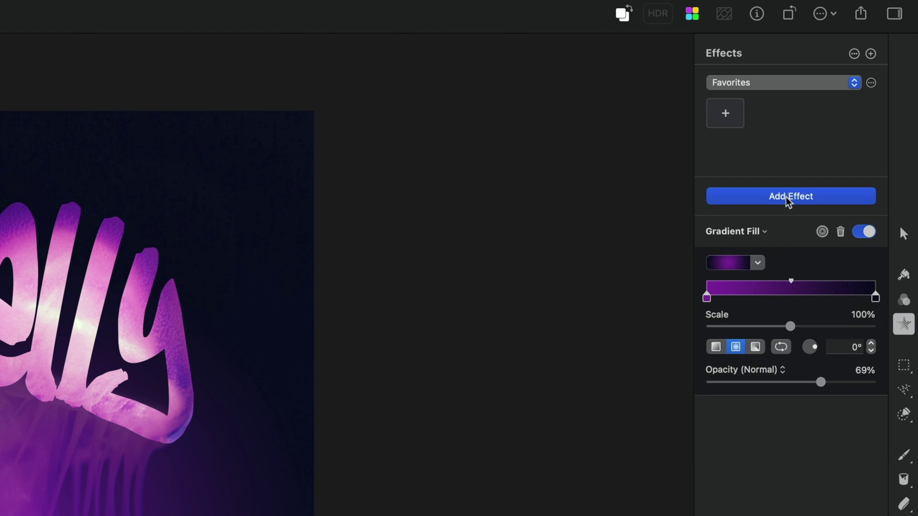
- Add a Light Leak effect with the Orion preset, adjust its placement on the canvas, set Sunniness to 73% and reduce its Amount
click(853, 107)
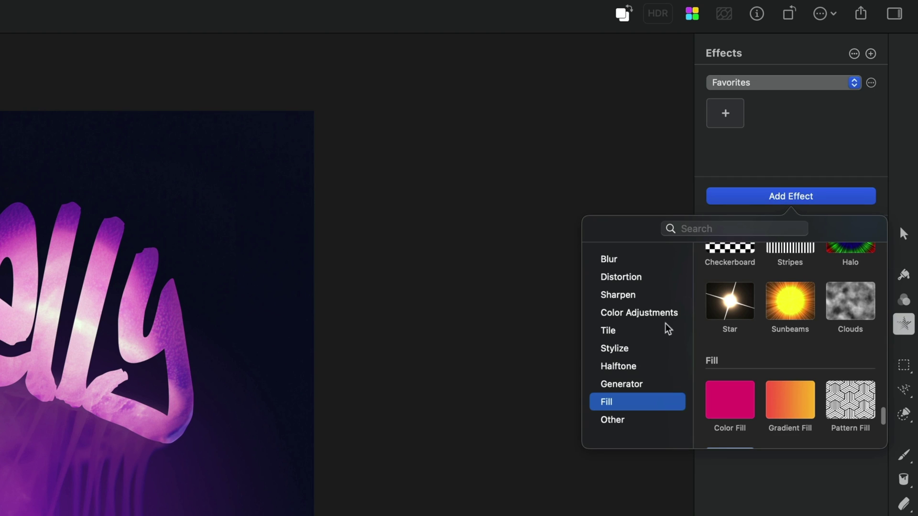
click(615, 349)
click(723, 286)
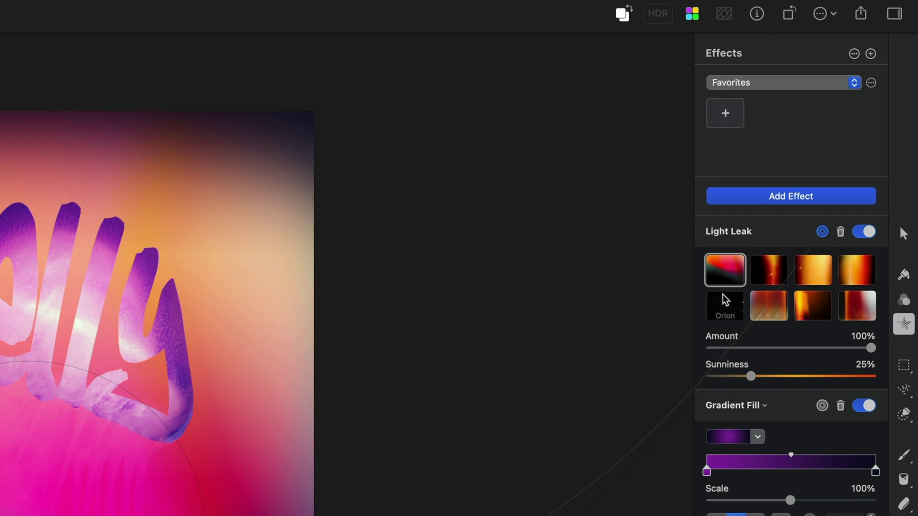
click(722, 308)
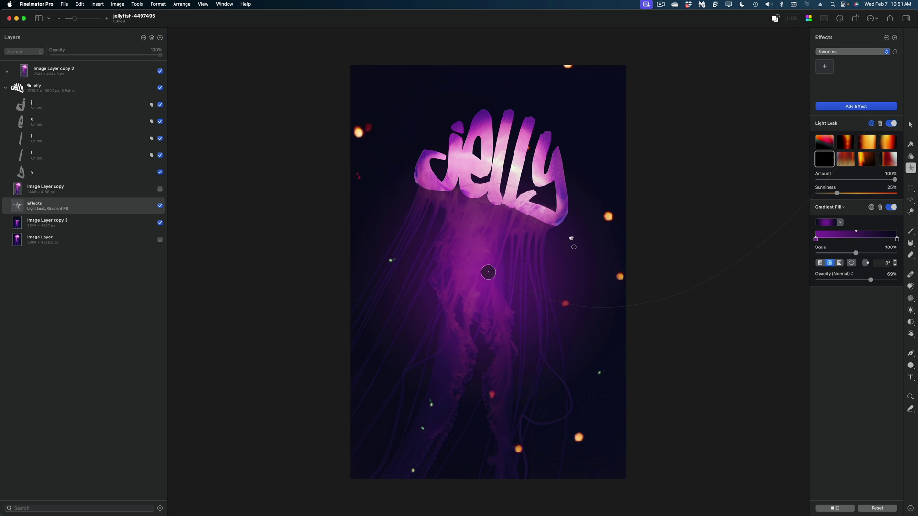
mouse_move(571, 238)
mouse_down()
mouse_move(550, 191)
mouse_move(543, 205)
mouse_move(569, 156)
mouse_move(506, 222)
mouse_move(588, 242)
mouse_up()
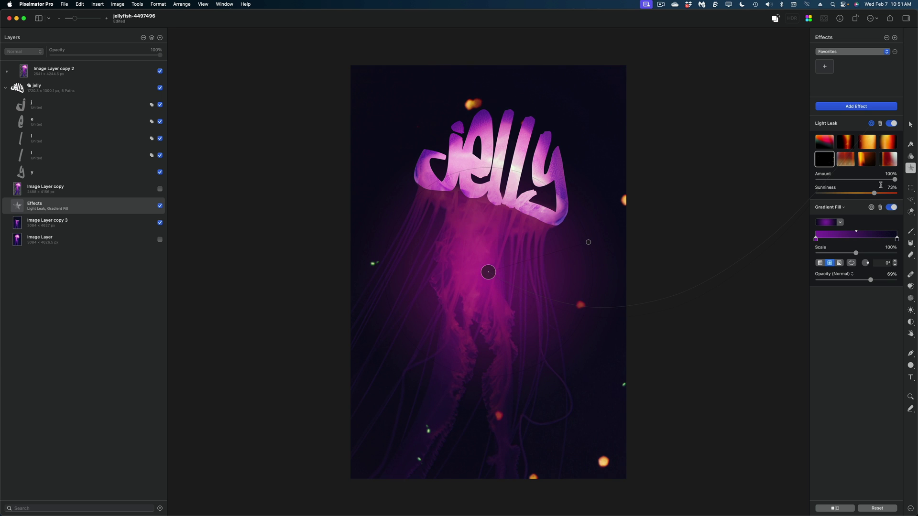
drag(884, 180, 868, 181)
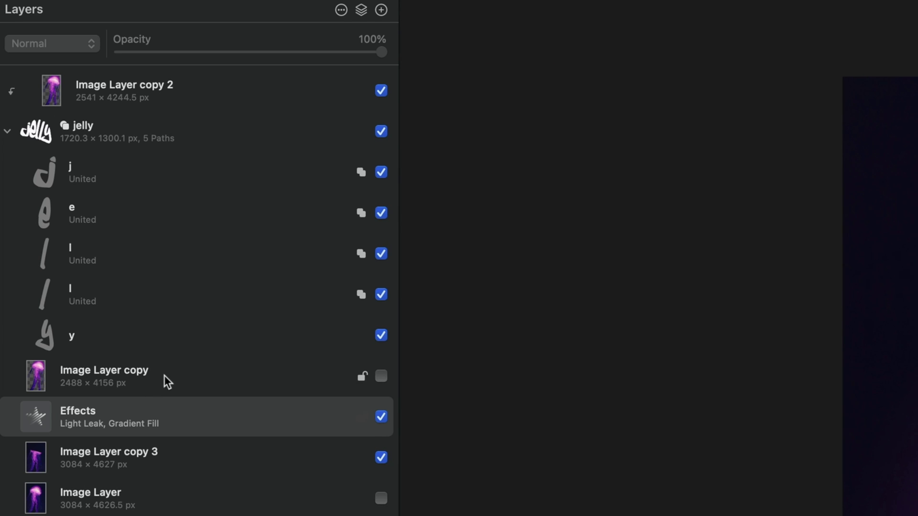
- Duplicate the hidden Image Layer copy and make the duplicate, Image Layer copy 4, visible
click(164, 375)
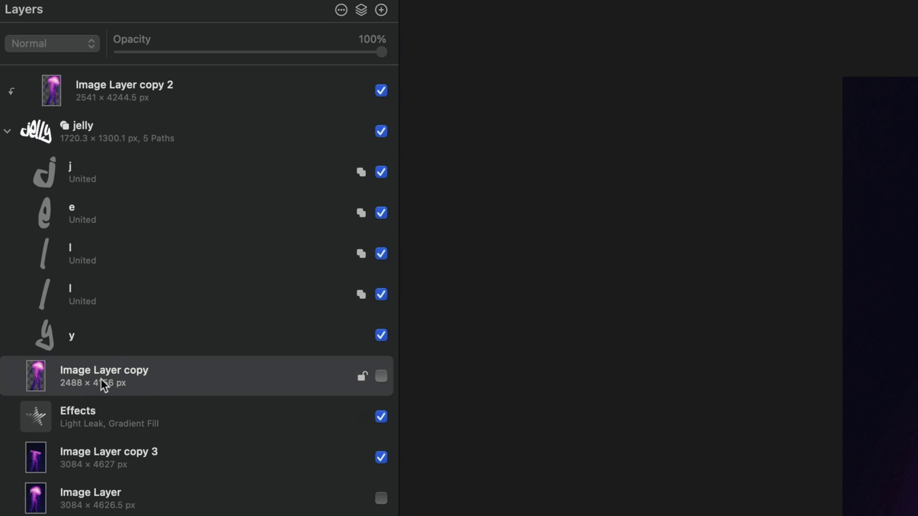
right_click(100, 377)
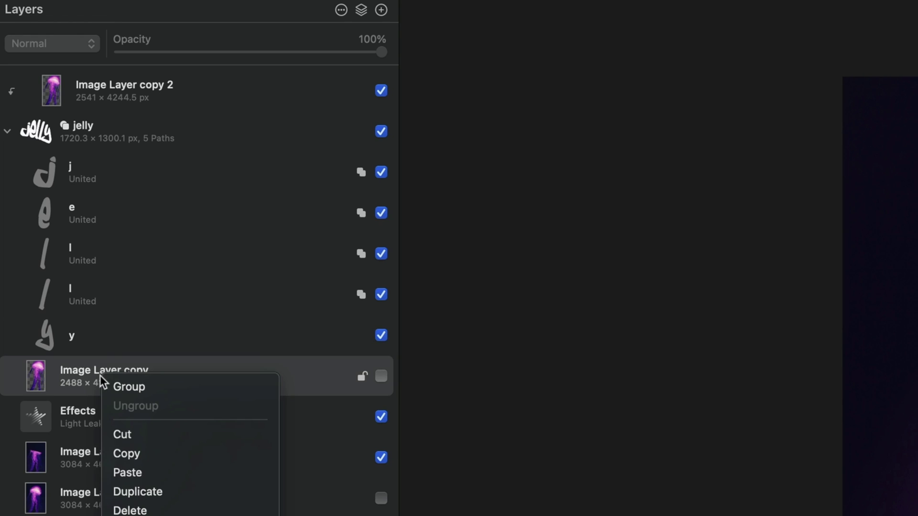
click(136, 492)
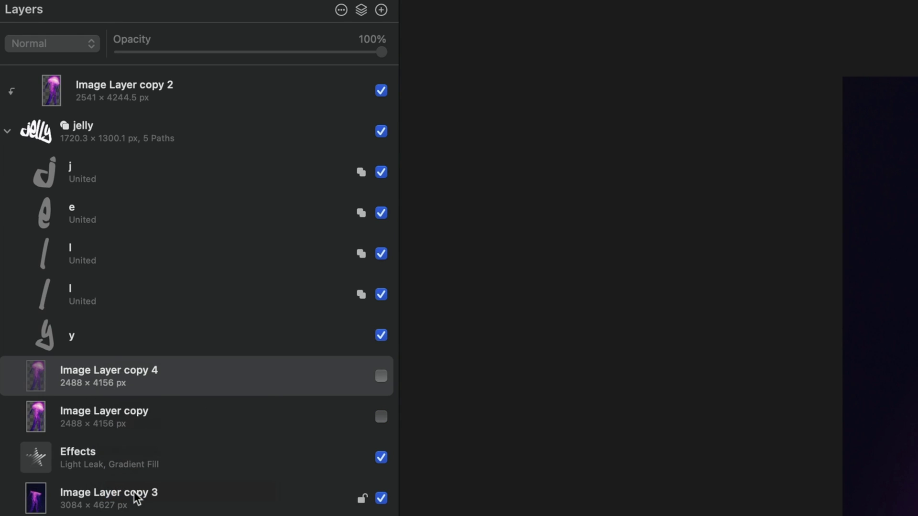
click(380, 378)
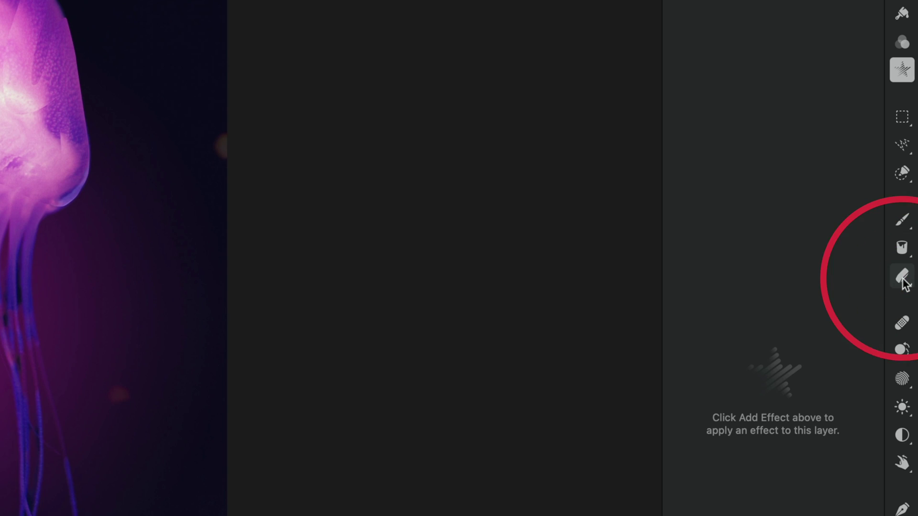
- Erase the upper bell on Image Layer copy 4 behind the lettering, using a large eraser brush with 79% softness
click(910, 257)
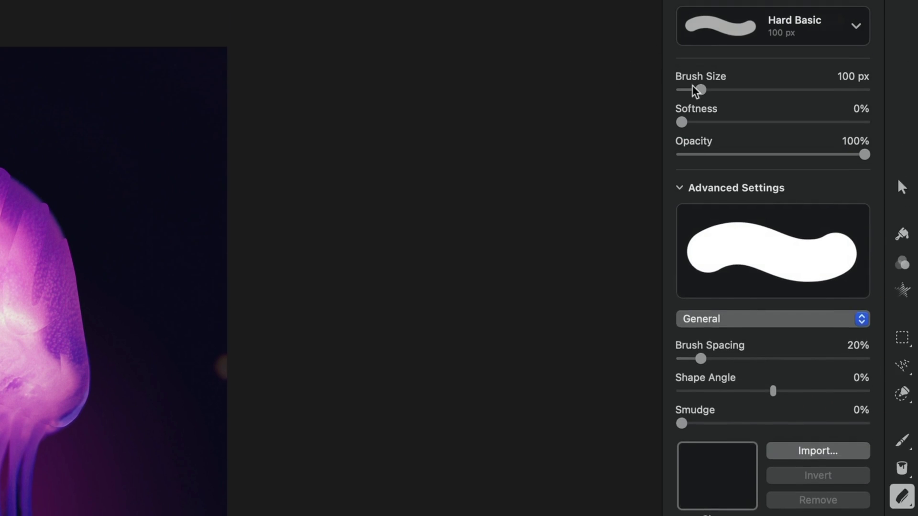
drag(697, 90, 717, 91)
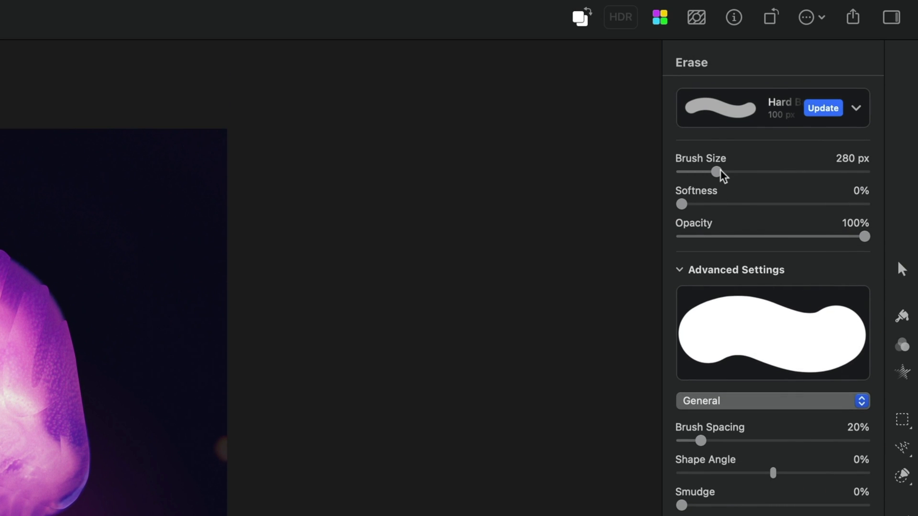
drag(683, 204, 826, 204)
drag(718, 171, 728, 172)
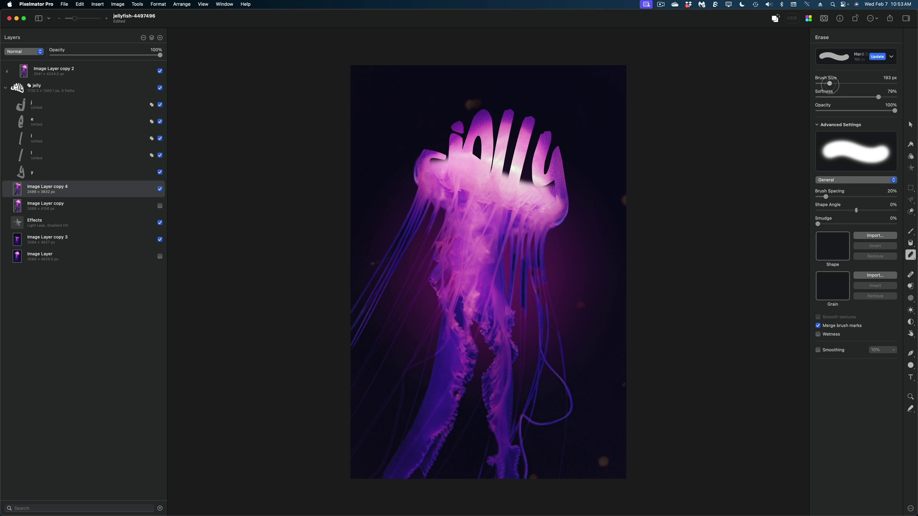
- Erase the remaining bell inside the gaps of the jelly letters on Image Layer copy 4 with a 193 px soft brush
key(super+equal)
key(super+equal)
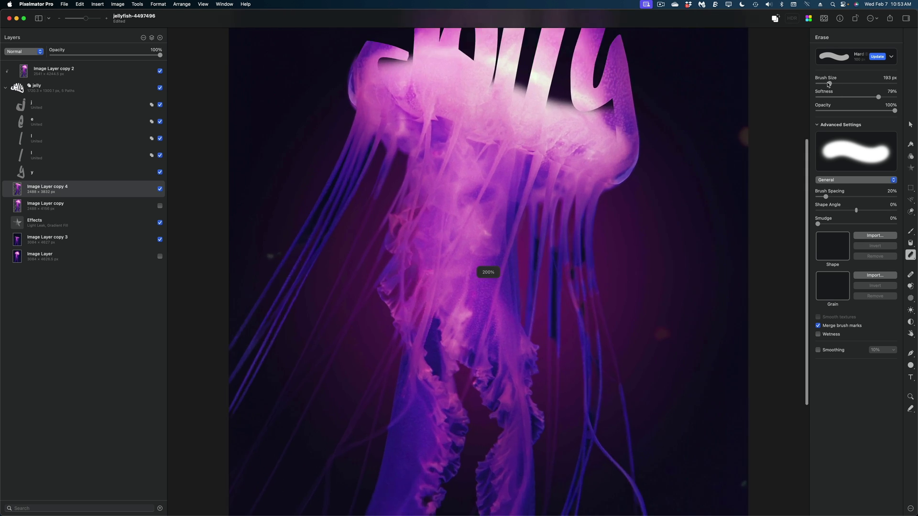
drag(545, 59, 539, 343)
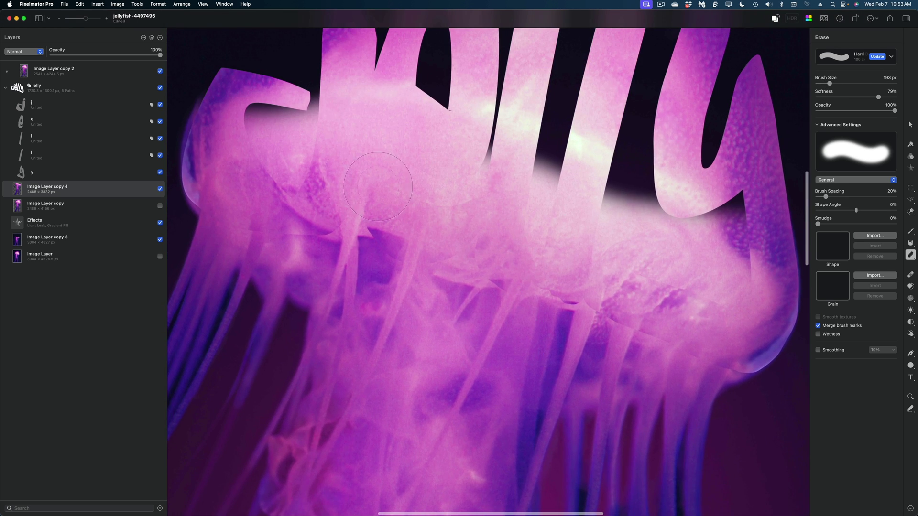
mouse_move(284, 121)
mouse_down()
mouse_move(249, 93)
mouse_move(195, 136)
mouse_move(238, 117)
mouse_move(267, 137)
mouse_up()
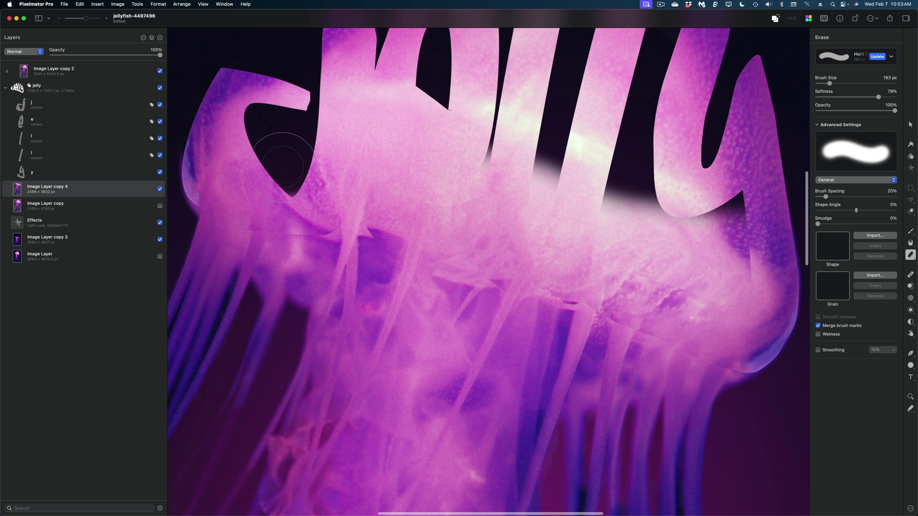
mouse_move(412, 142)
mouse_down()
mouse_move(442, 193)
mouse_move(476, 177)
mouse_move(466, 167)
mouse_up()
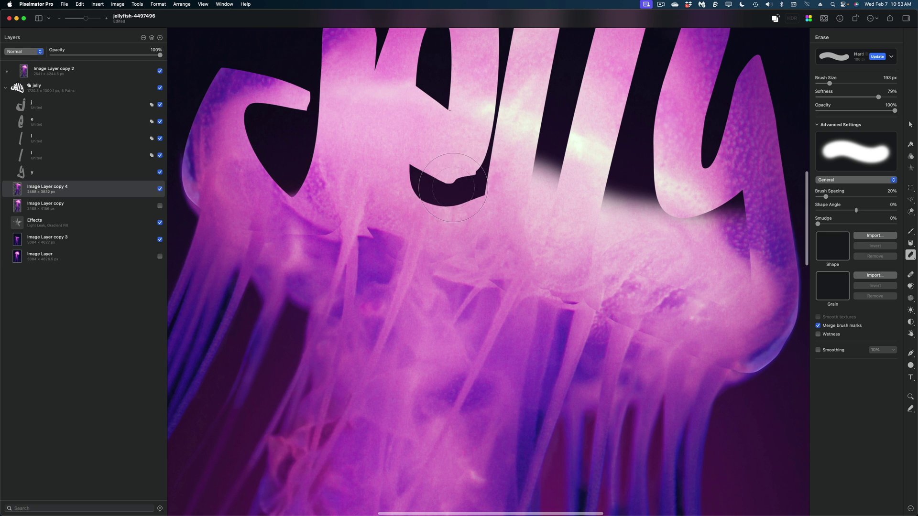
drag(564, 164, 543, 232)
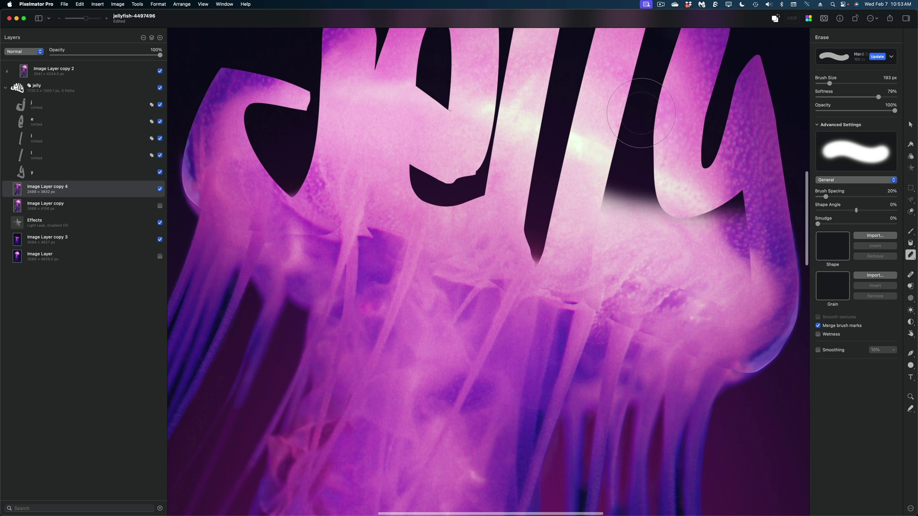
mouse_move(610, 217)
mouse_down()
mouse_move(596, 251)
mouse_move(684, 278)
mouse_move(720, 225)
mouse_move(737, 306)
mouse_up()
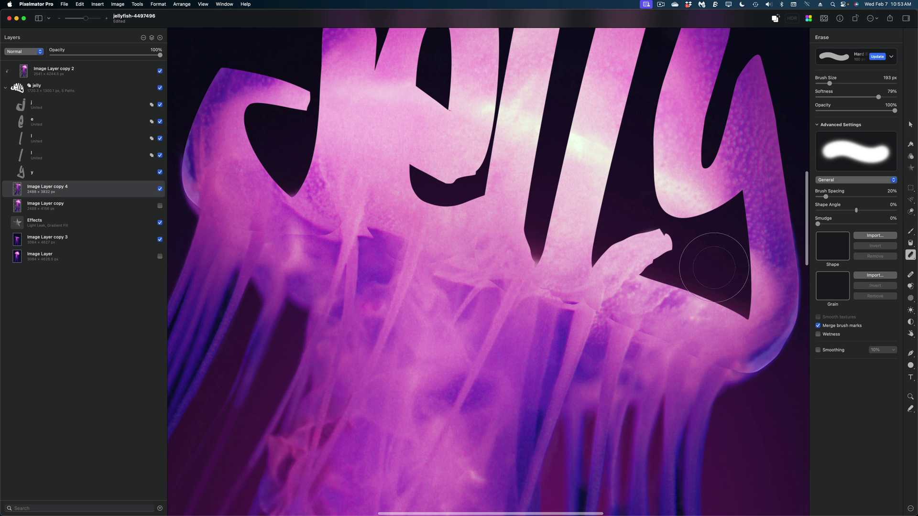
key(super+0)
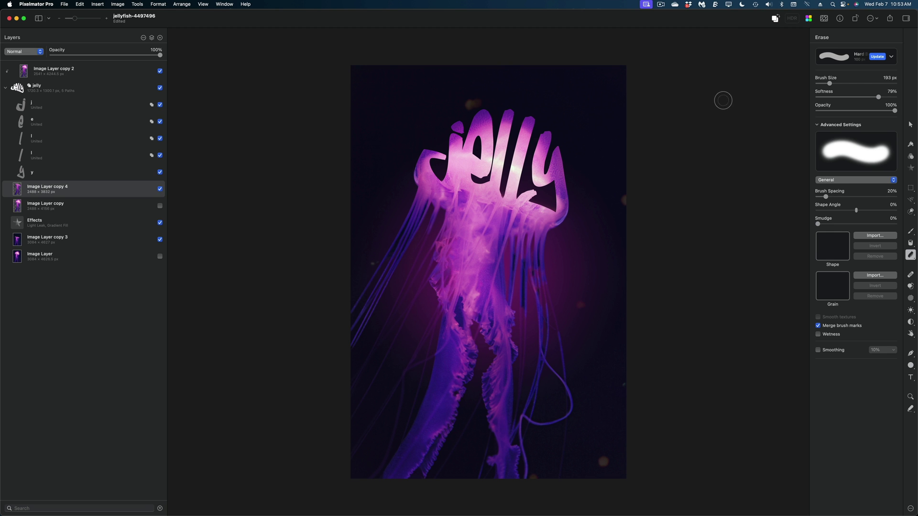
- Group Image Layer copy 2, the jelly lettering and Image Layer copy 4, and duplicate the group
key(super+equal)
key(super+equal)
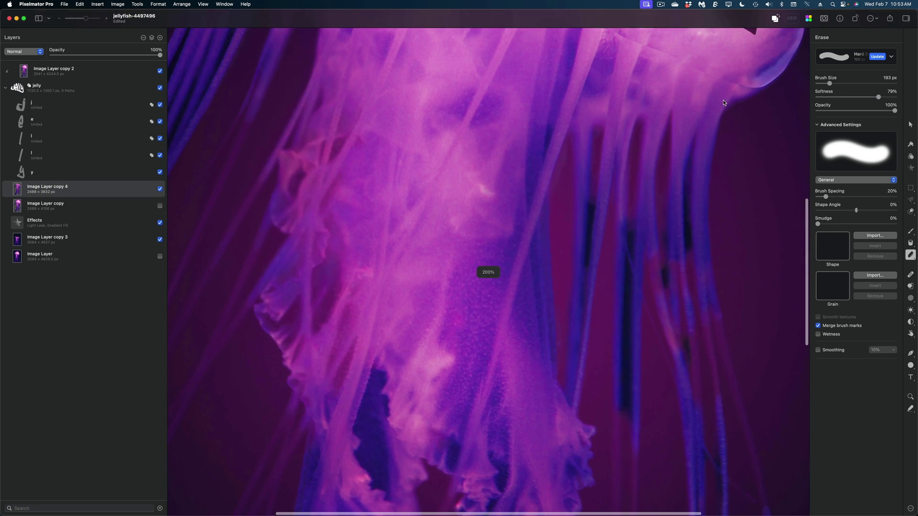
drag(519, 42, 469, 239)
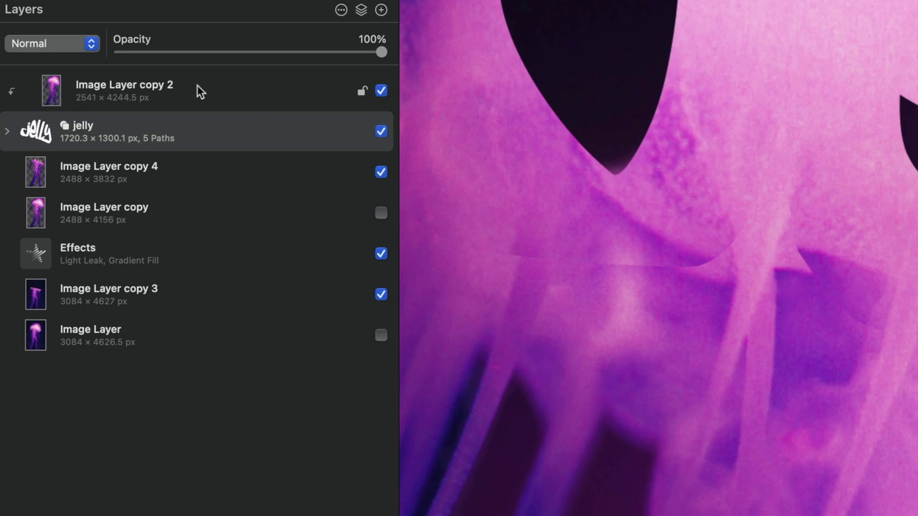
click(198, 84)
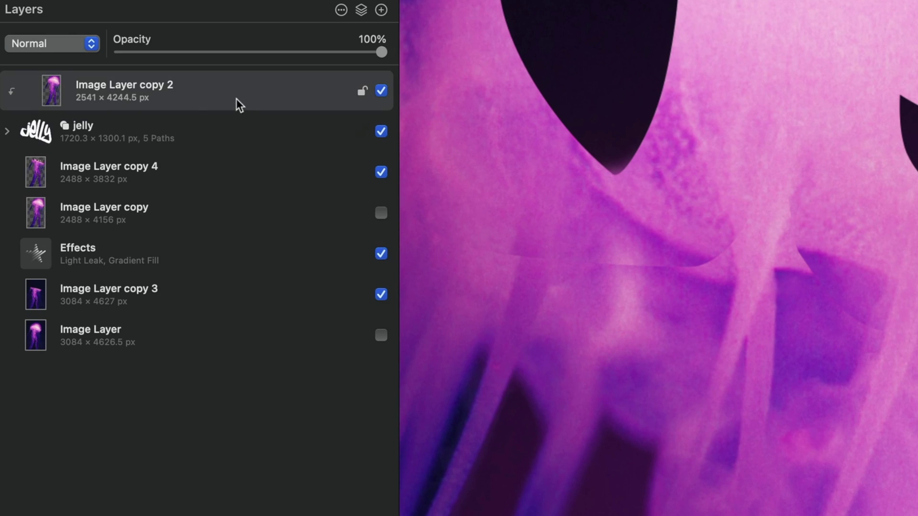
shift+click(246, 124)
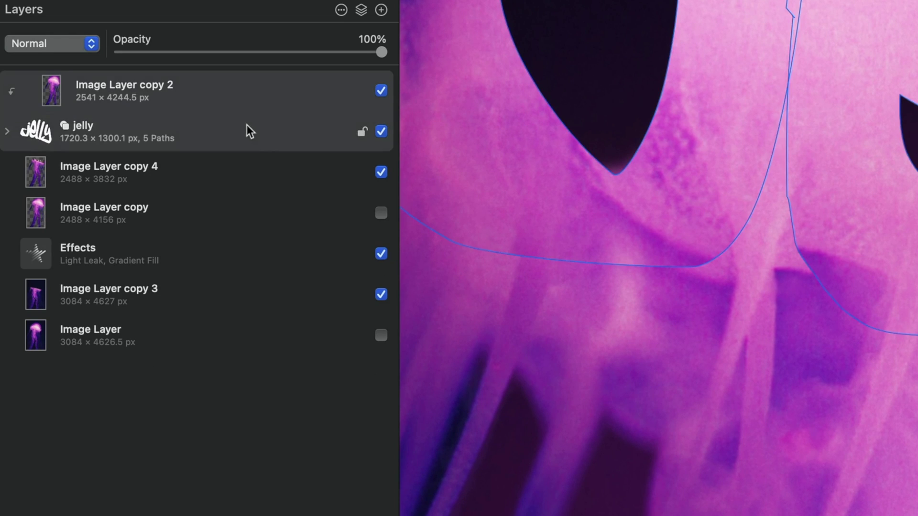
shift+click(242, 168)
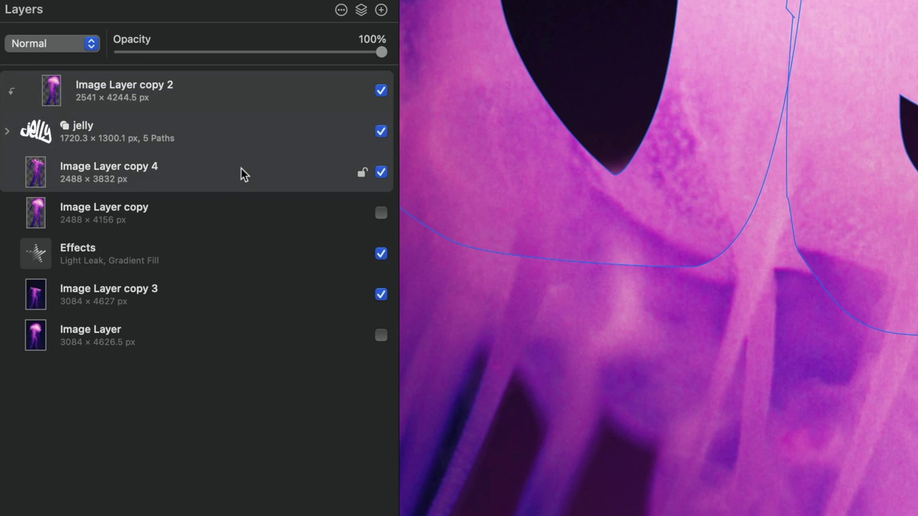
right_click(228, 93)
click(239, 104)
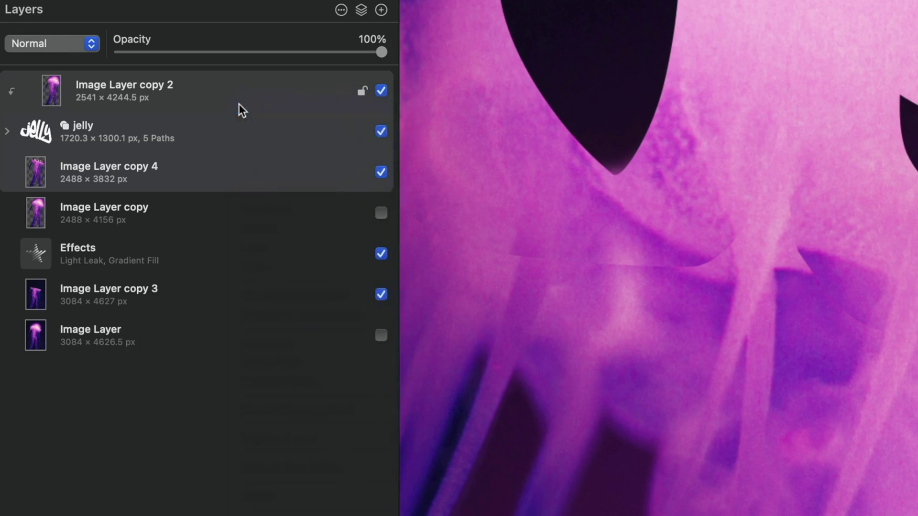
right_click(235, 96)
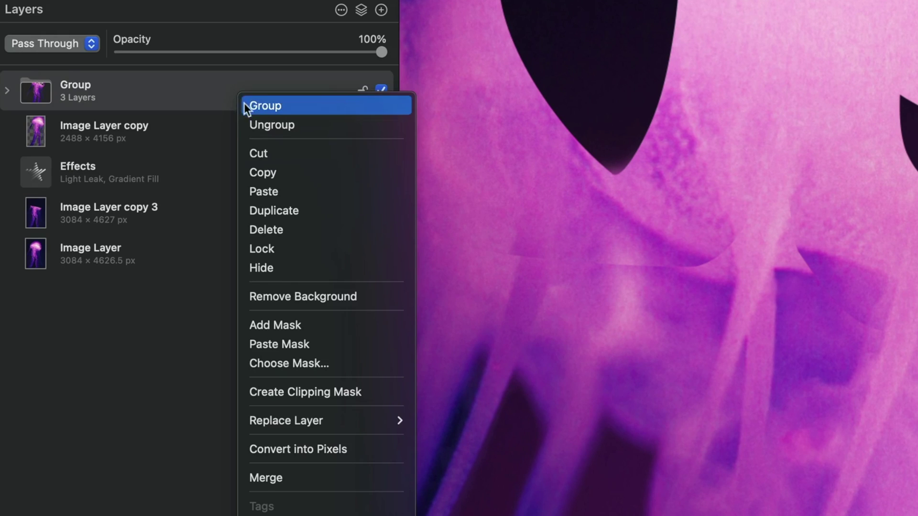
click(273, 205)
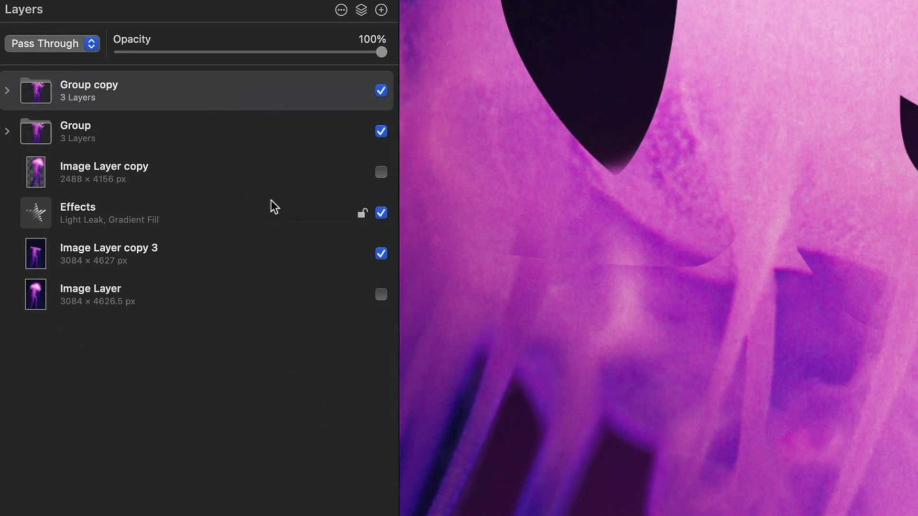
- Hide the original Group and merge the Group copy into a single layer
click(381, 131)
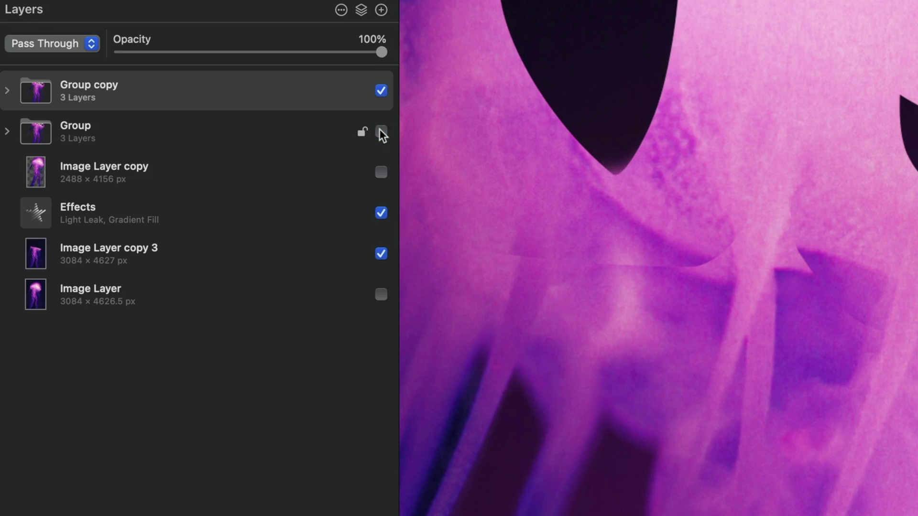
drag(187, 137, 200, 145)
right_click(216, 90)
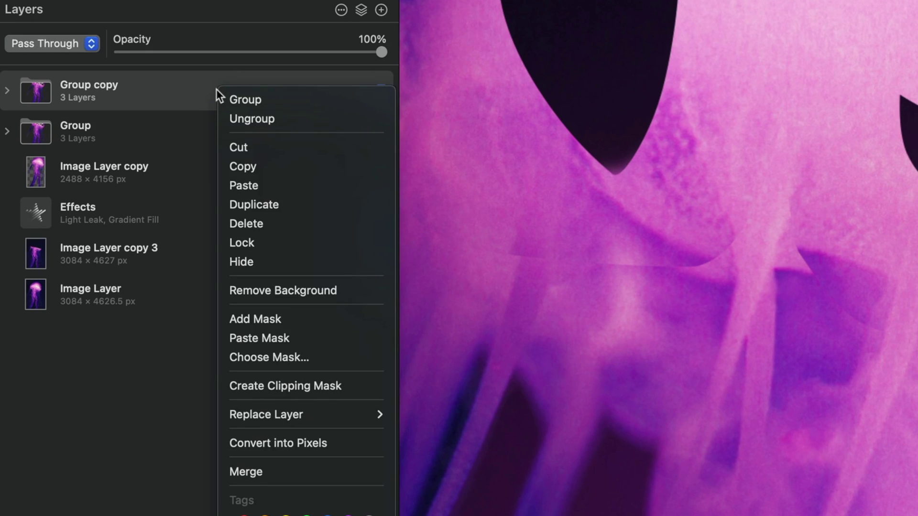
click(285, 476)
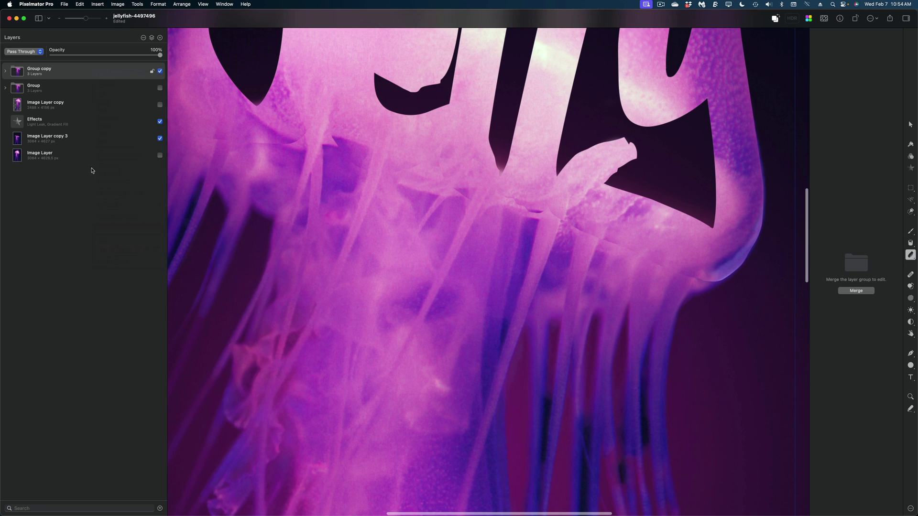
click(855, 291)
- Smudge the seam between the jelly lettering and the tentacles on Group copy, with brush size 31%, softness 100% and strength 100%
click(911, 300)
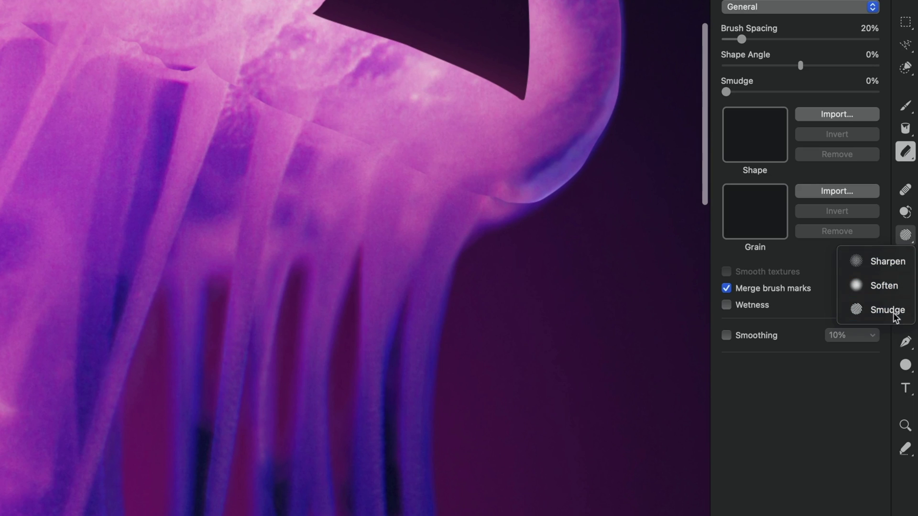
click(900, 337)
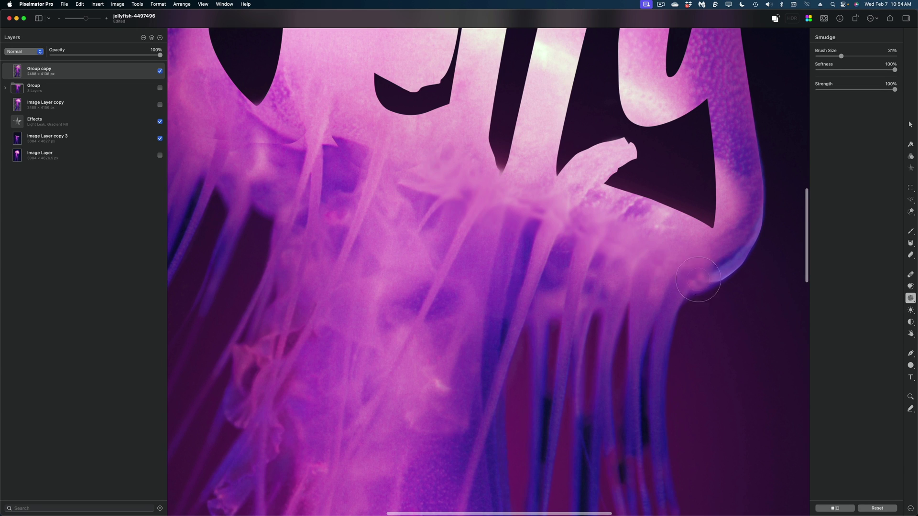
scroll(353, 151, left, 5)
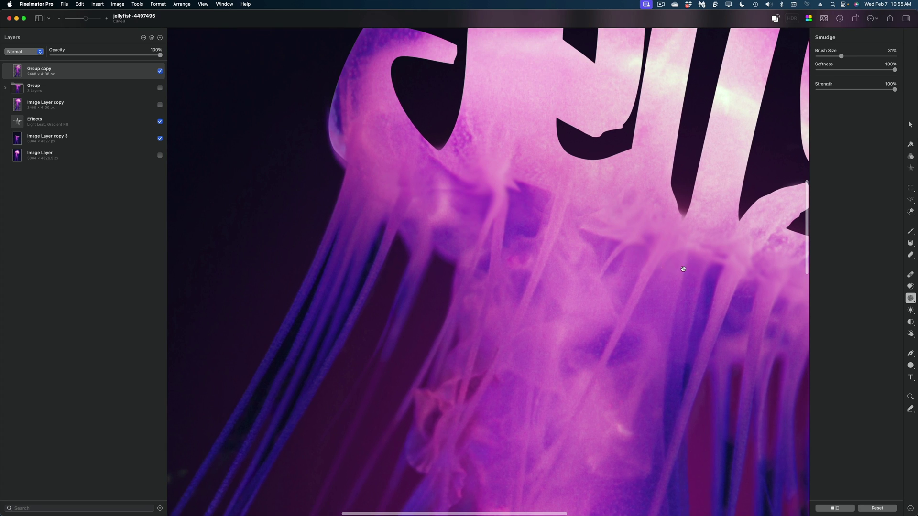
scroll(683, 268, down, 10)
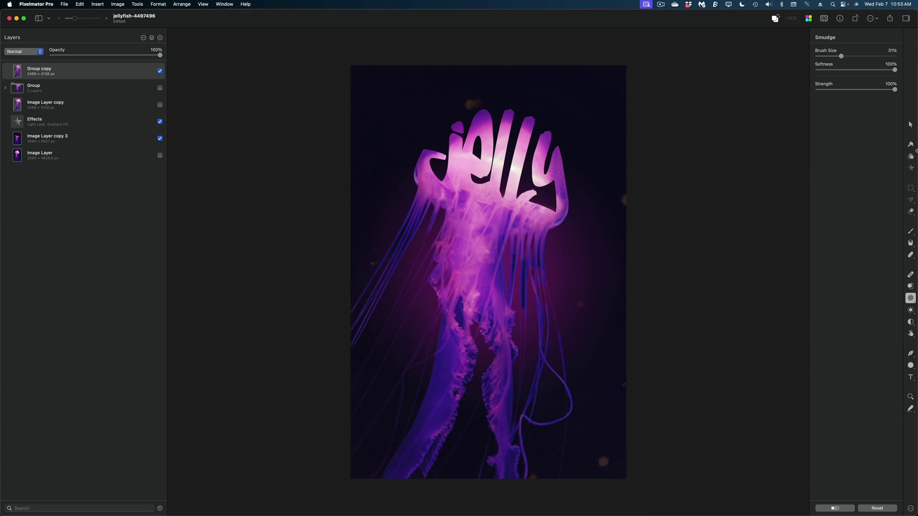